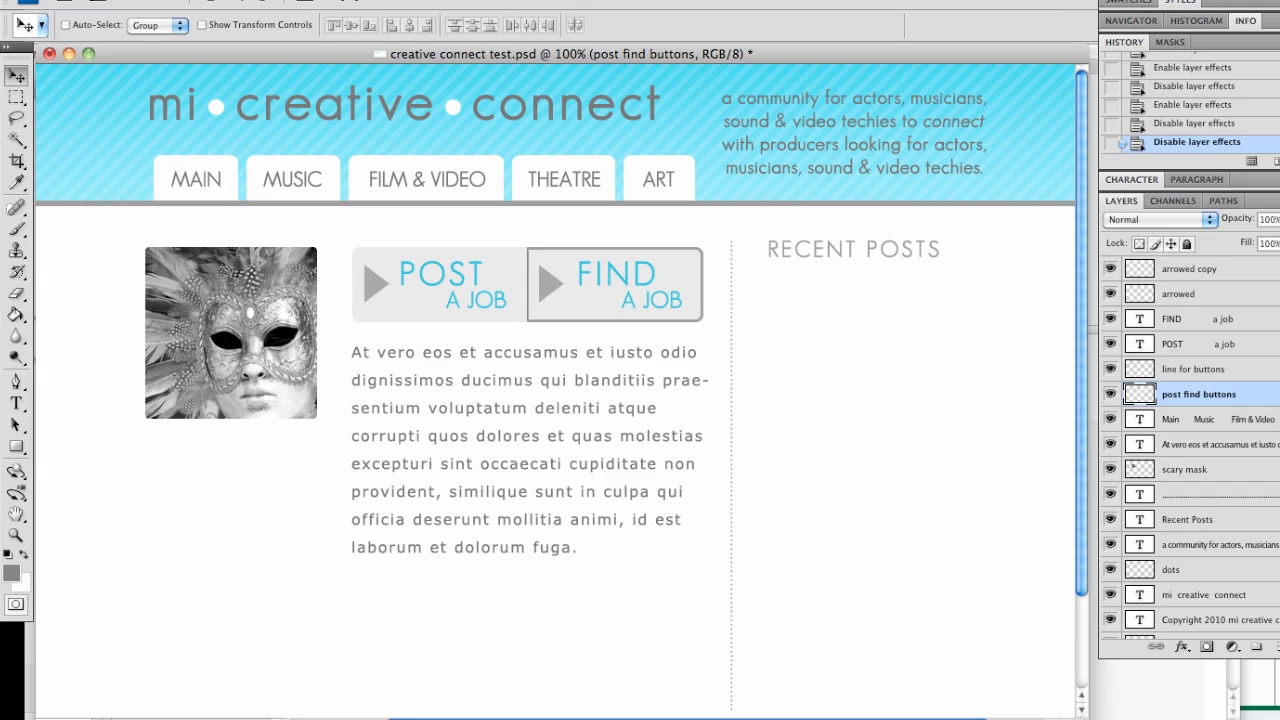
Step: Open the Stroke settings of the main tab layer's style, review them and accept the layer style
{"action": "left_click_drag", "start_coordinate": [45, 64], "coordinate": [1070, 714]}
{"action": "left_click", "coordinate": [163, 175], "text": "ctrl"}
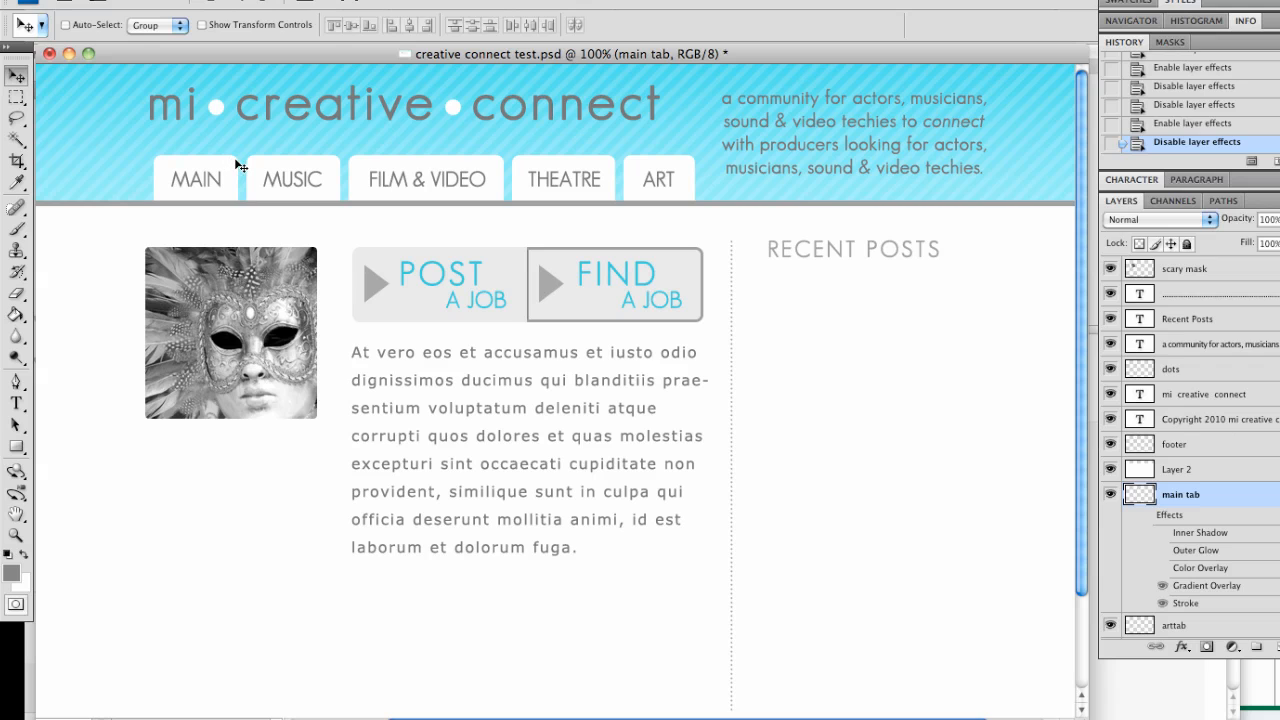
{"action": "left_click", "coordinate": [300, 2]}
{"action": "mouse_move", "coordinate": [322, 80]}
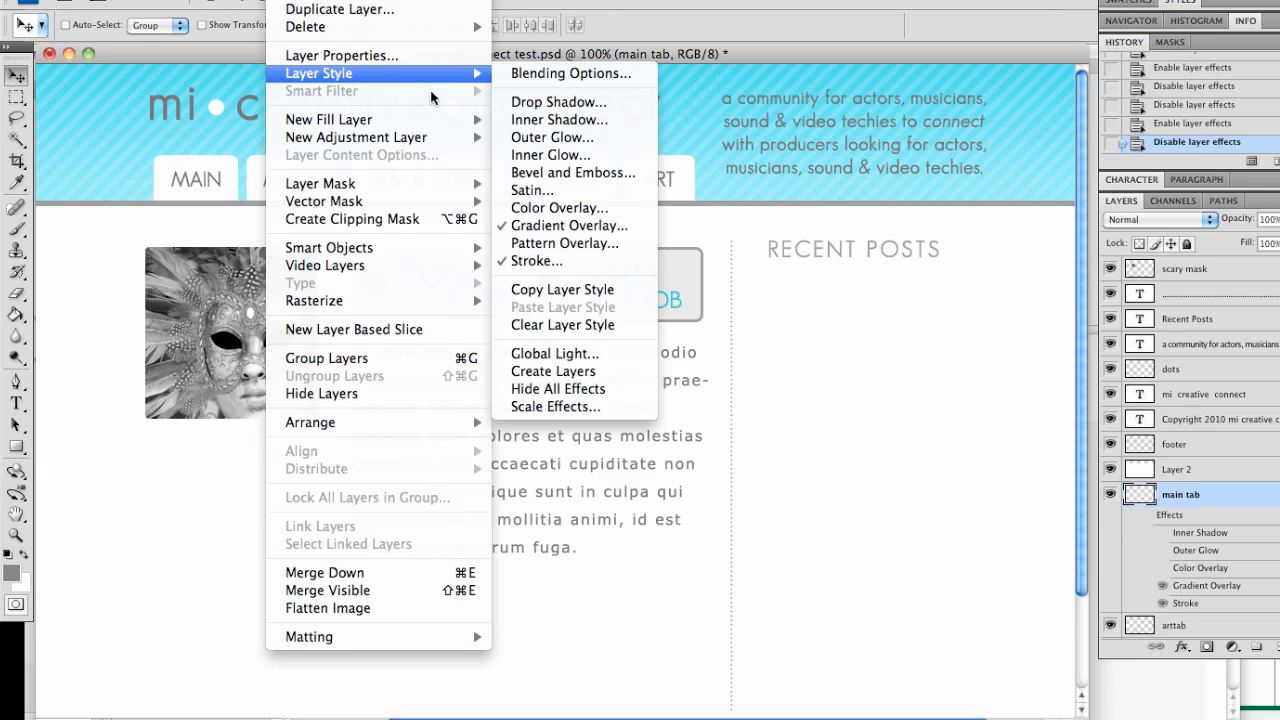
{"action": "left_click", "coordinate": [529, 264]}
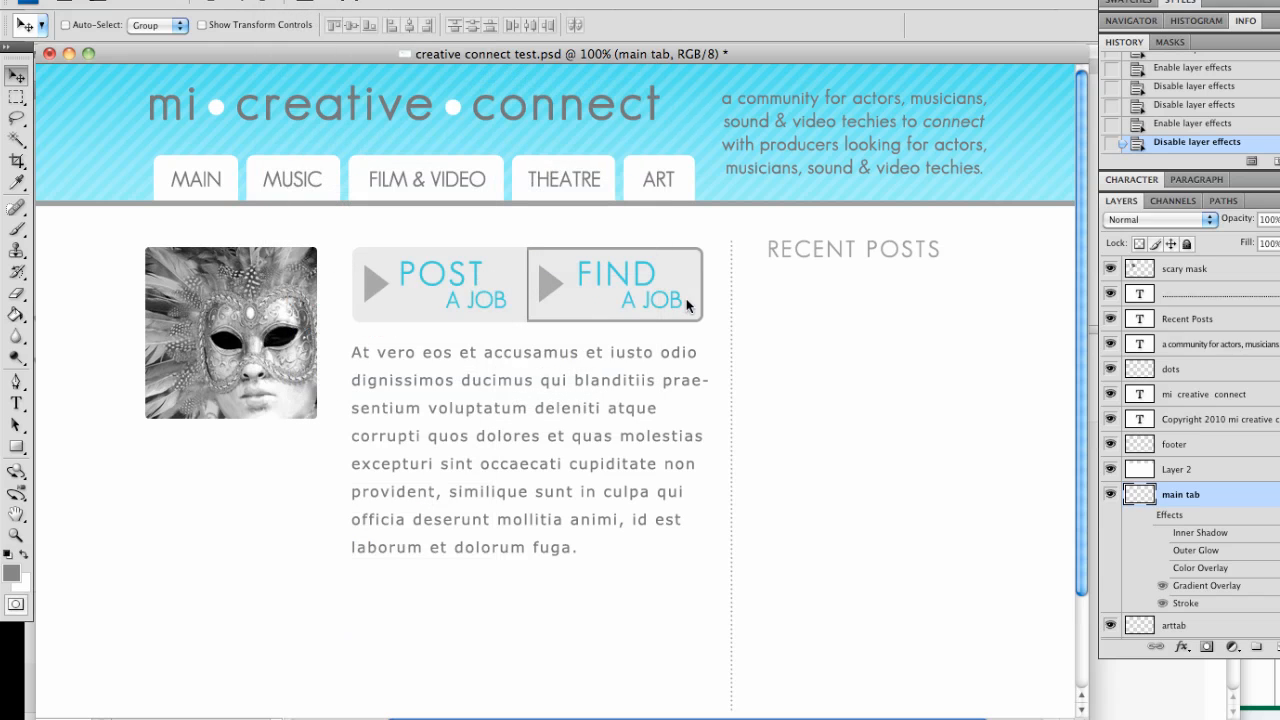
{"action": "mouse_move", "coordinate": [966, 289]}
{"action": "left_mouse_down"}
{"action": "mouse_move", "coordinate": [966, 98]}
{"action": "mouse_move", "coordinate": [918, 62]}
{"action": "left_mouse_up"}
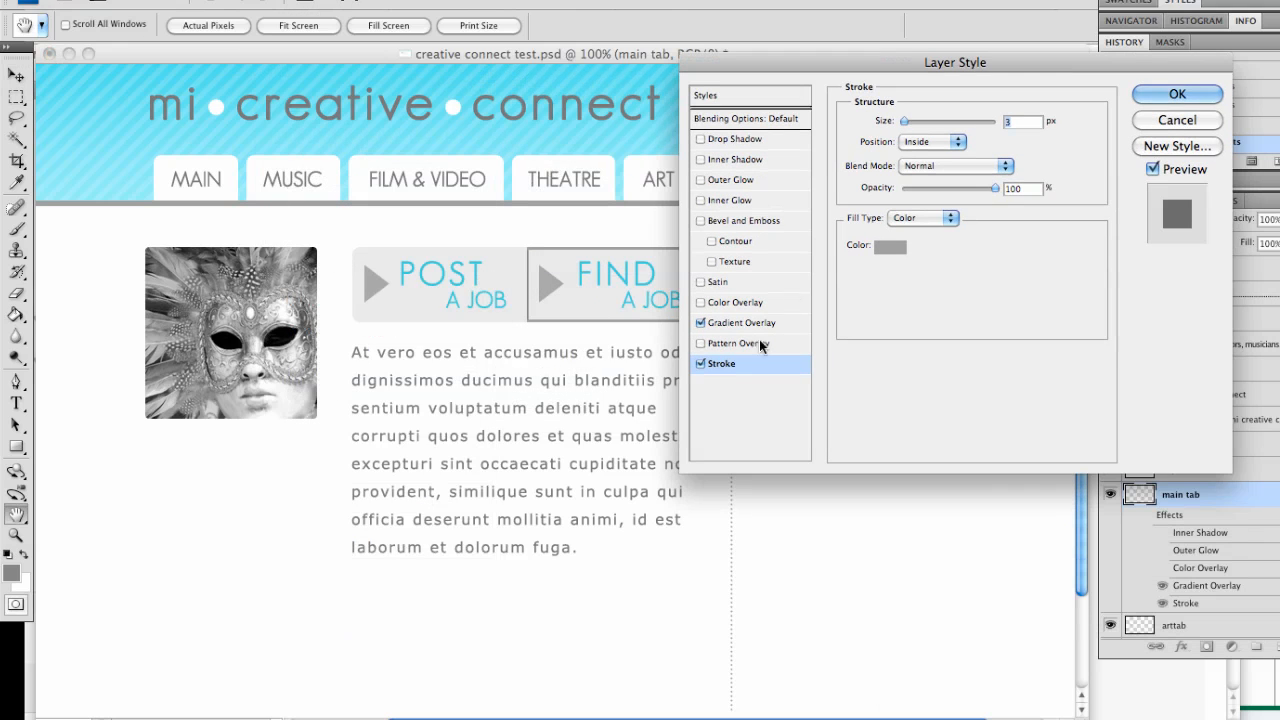
{"action": "left_click", "coordinate": [1175, 94]}
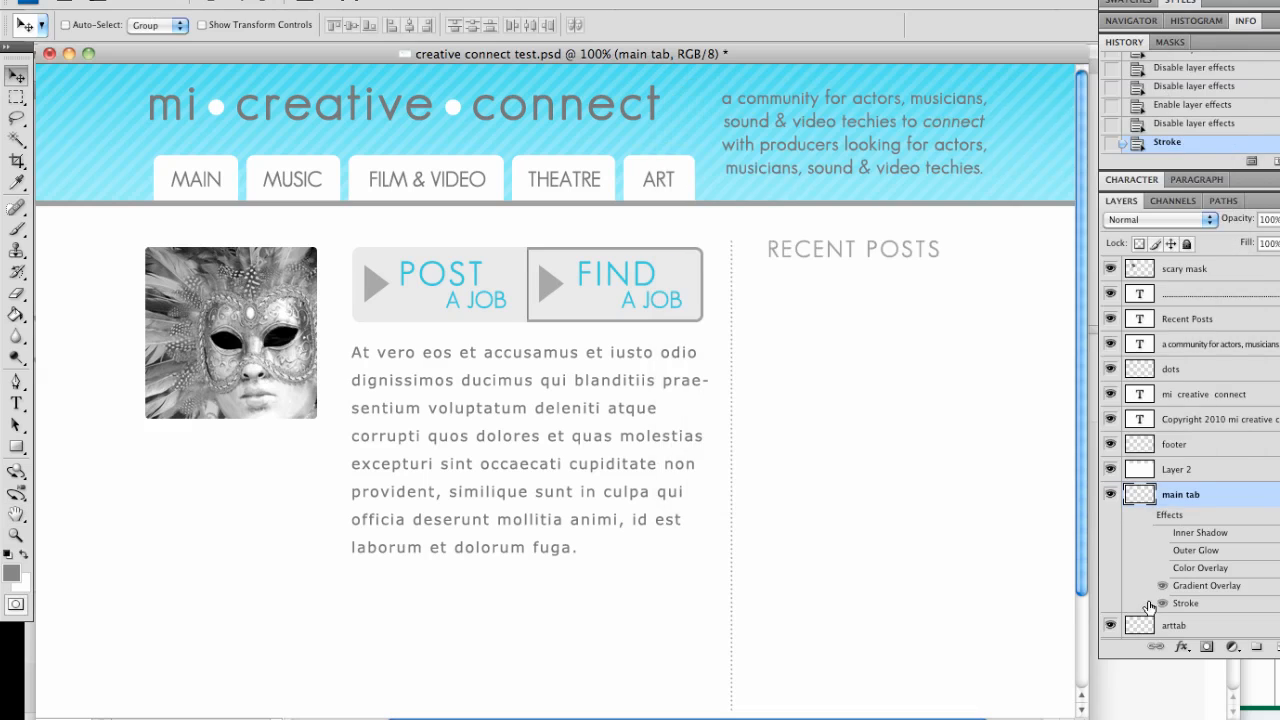
Step: Make all layer effects of the main tab layer visible, including its Gradient Overlay and Stroke
{"action": "left_click", "coordinate": [1146, 515]}
{"action": "left_click", "coordinate": [1146, 515]}
{"action": "left_click", "coordinate": [1146, 515]}
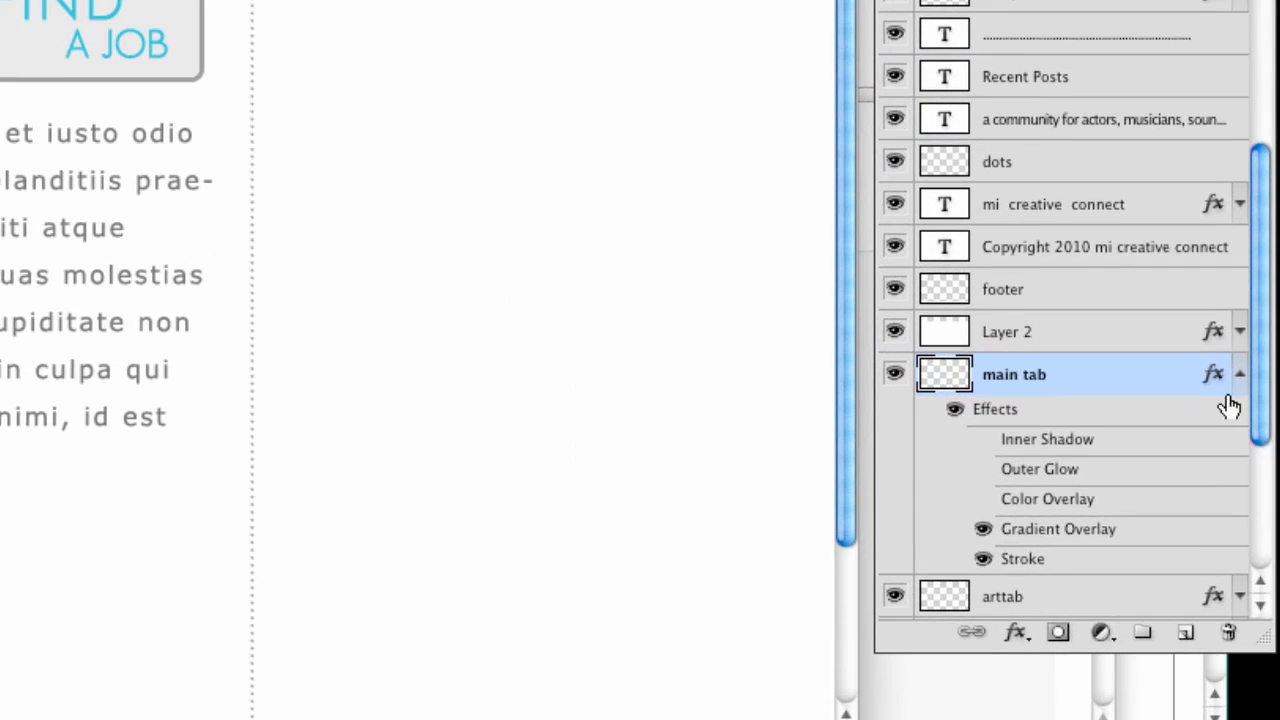
Step: Collapse the main tab layer's effects list, copy its layer style and select the arttab layer
{"action": "left_click", "coordinate": [1278, 494]}
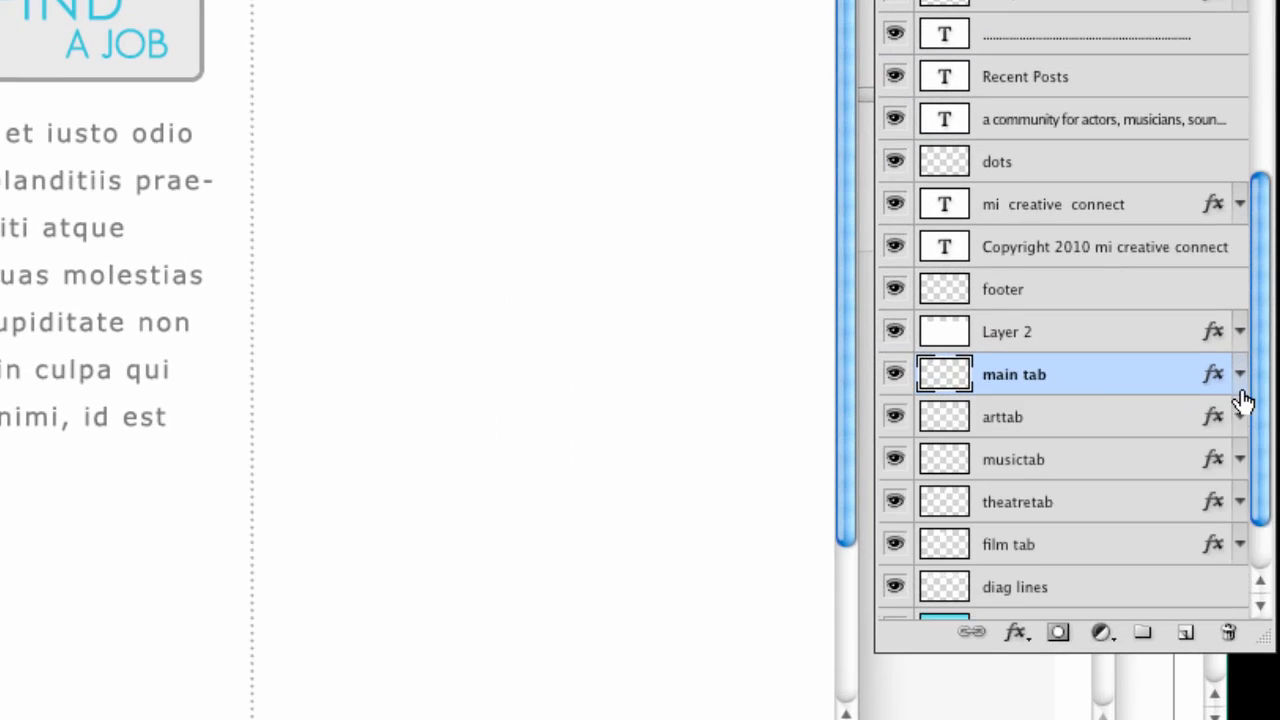
{"action": "right_click", "coordinate": [1074, 378]}
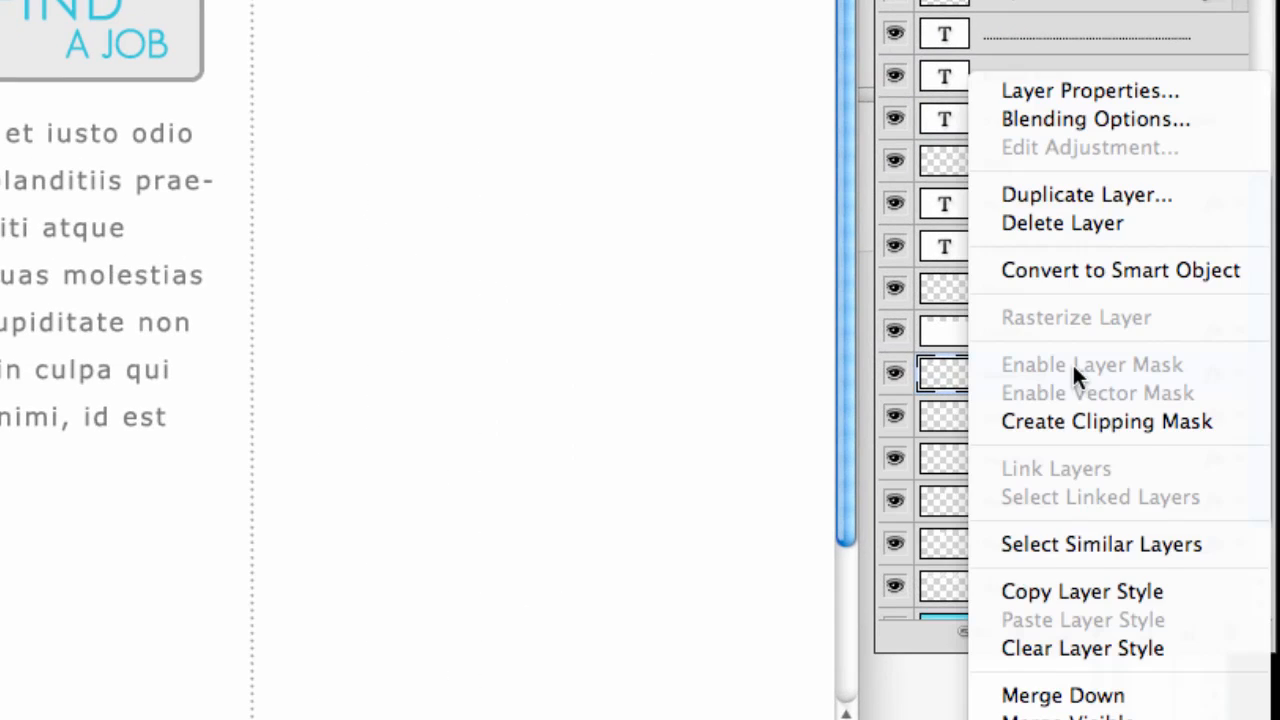
{"action": "left_click", "coordinate": [1078, 591]}
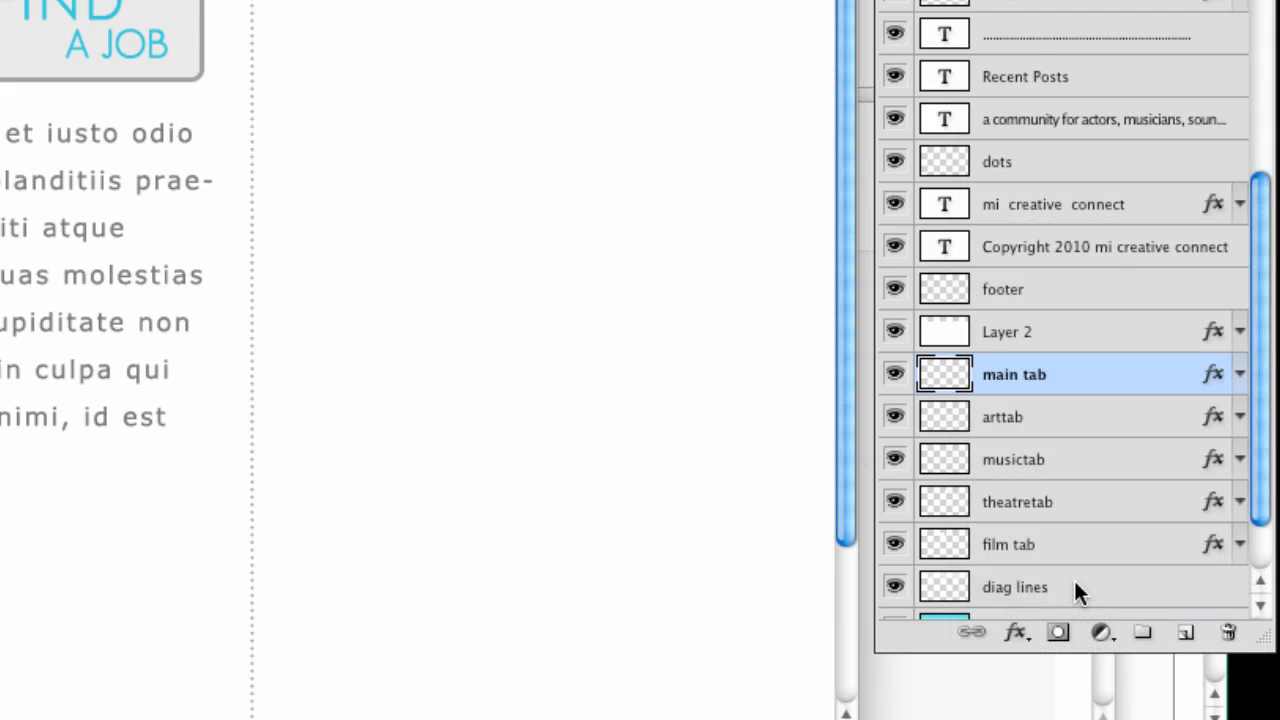
{"action": "left_click", "coordinate": [1048, 427]}
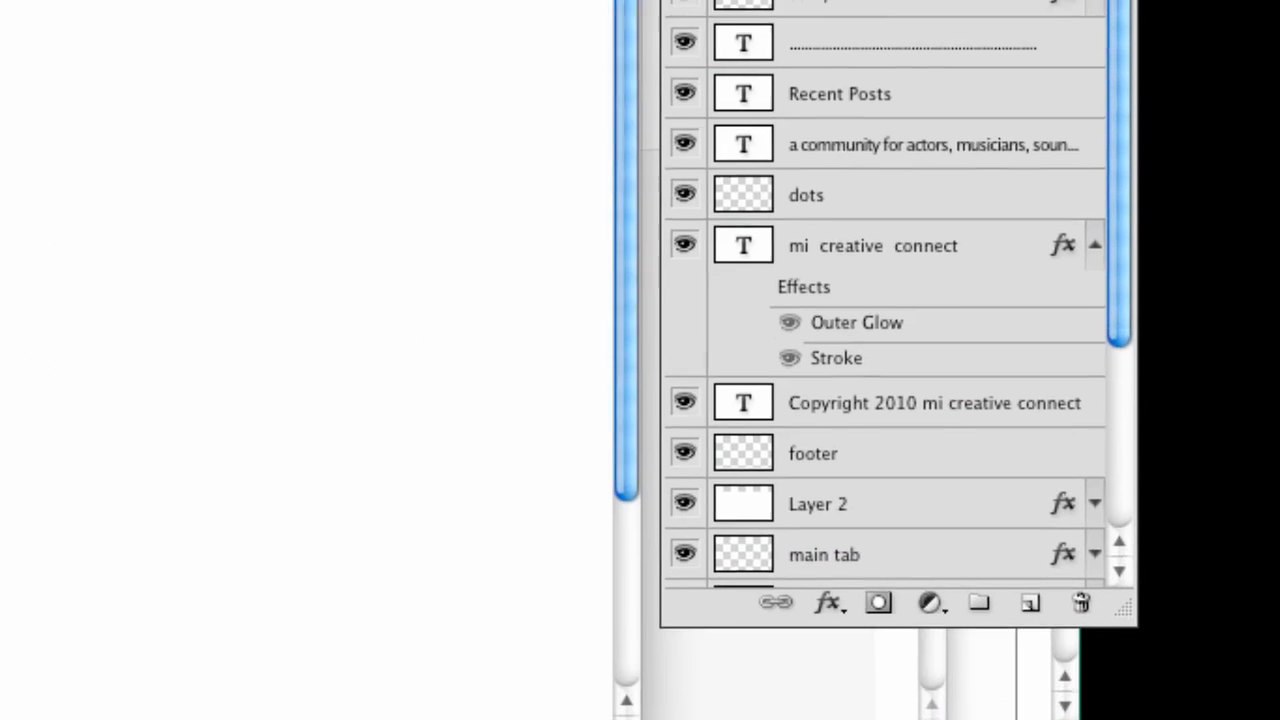
Step: Enable the layer effects of the "mi creative connect" text and accept its Outer Glow with the Multiply blend mode
{"action": "left_click", "coordinate": [742, 281]}
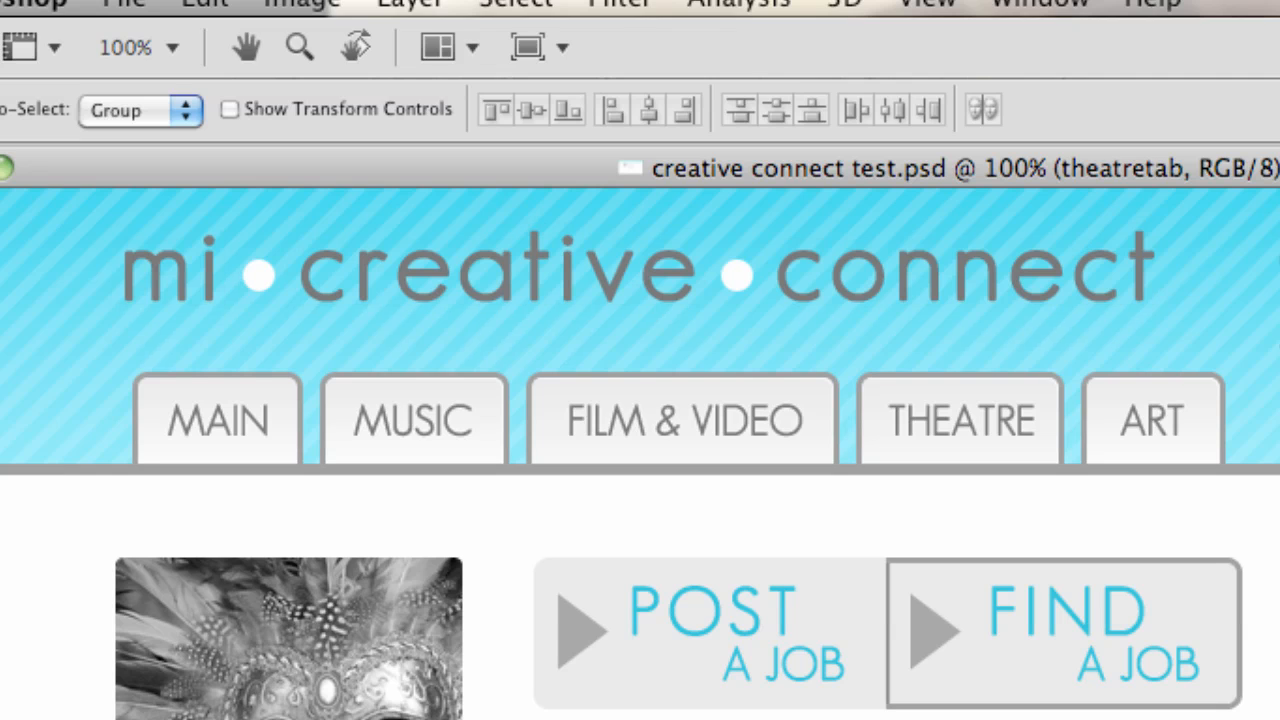
{"action": "key", "text": "super+z"}
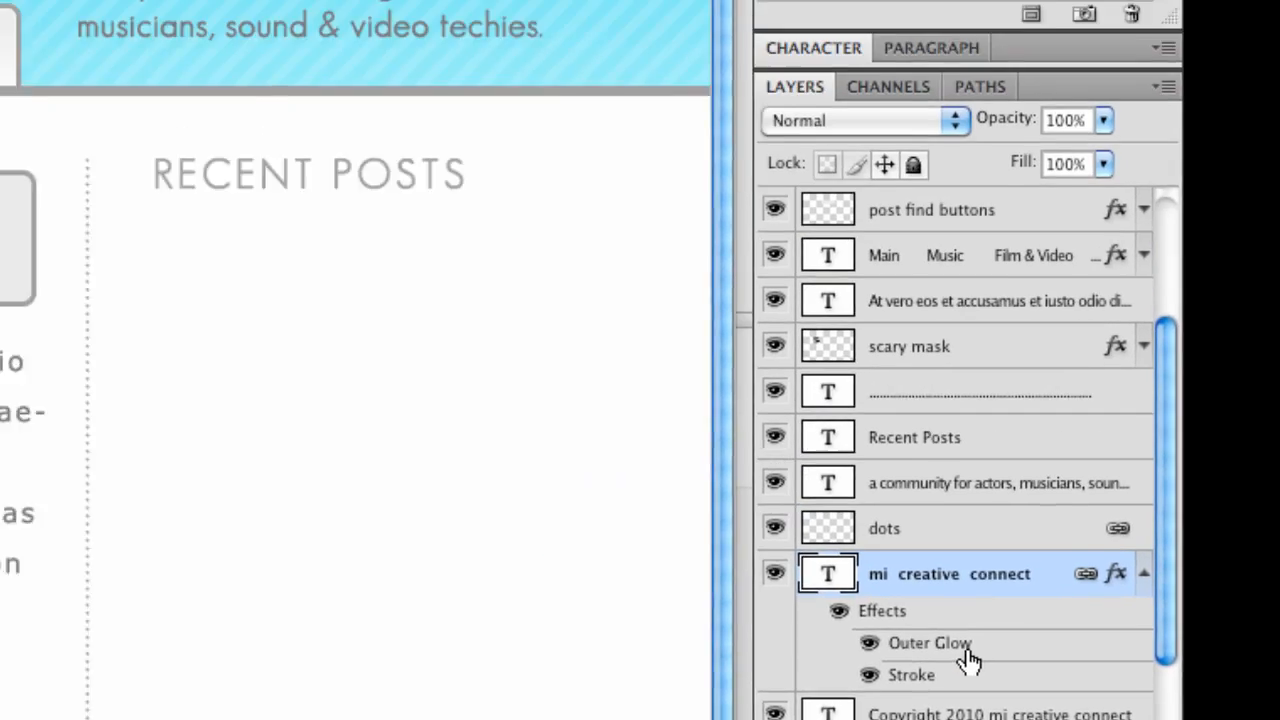
{"action": "double_click", "coordinate": [806, 340]}
{"action": "left_click", "coordinate": [532, 99]}
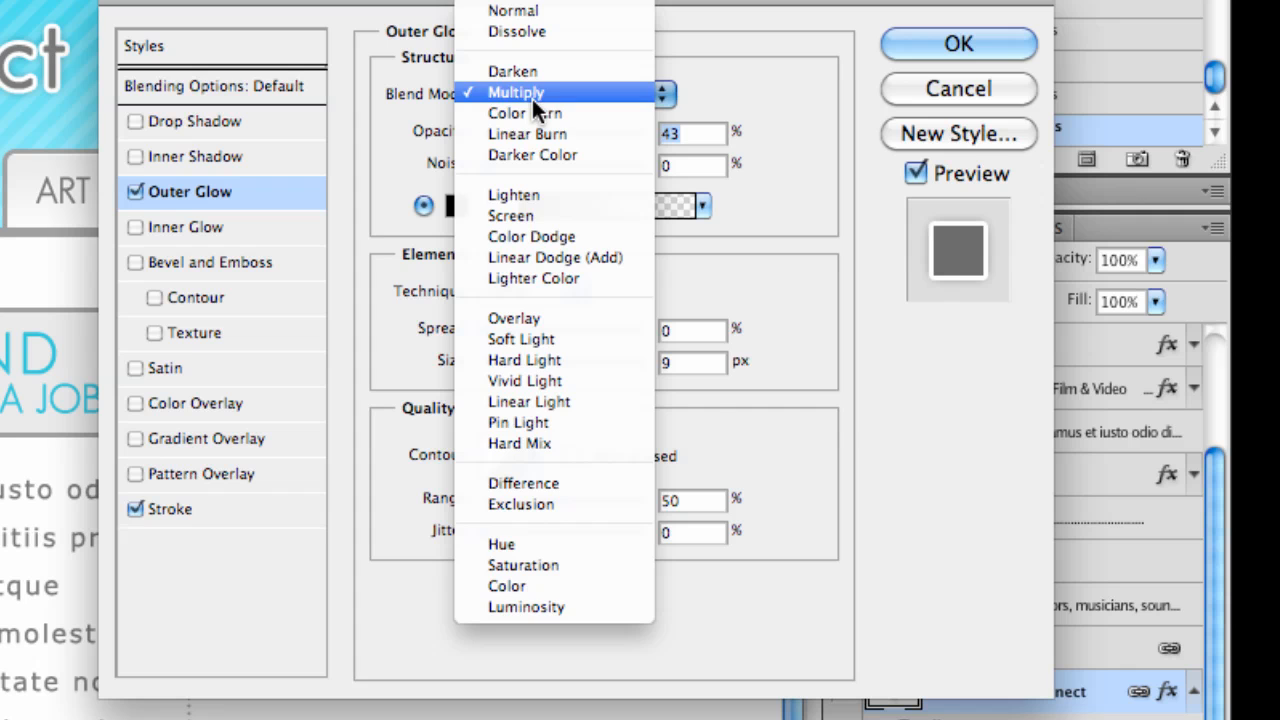
{"action": "left_click", "coordinate": [734, 98]}
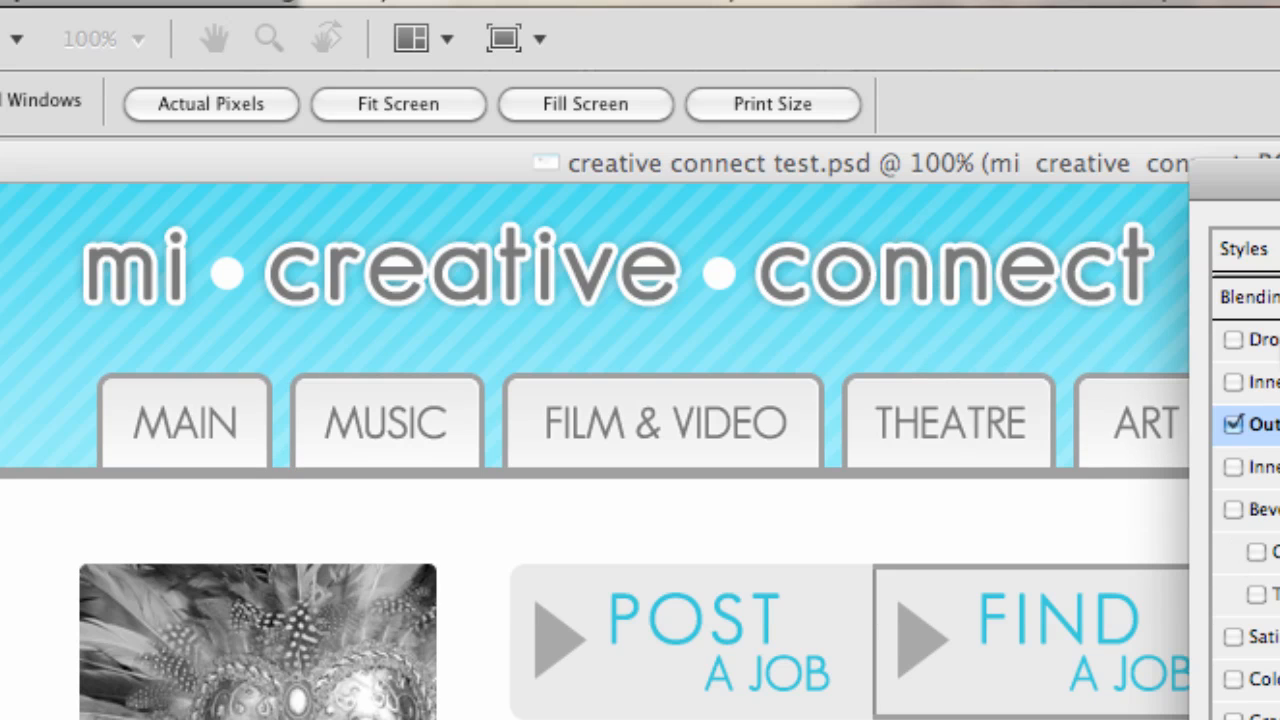
{"action": "key", "text": "Return"}
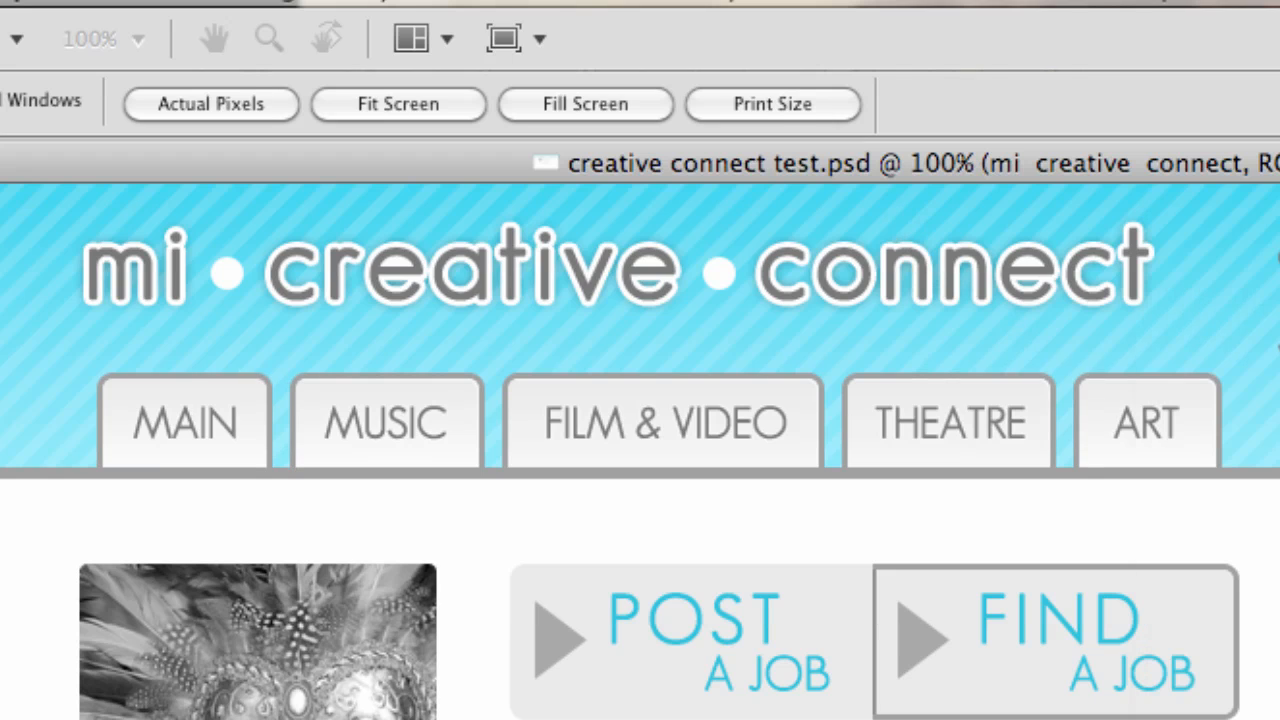
Step: Set the Stroke size of the scary mask layer to 2 px
{"action": "key", "text": "v"}
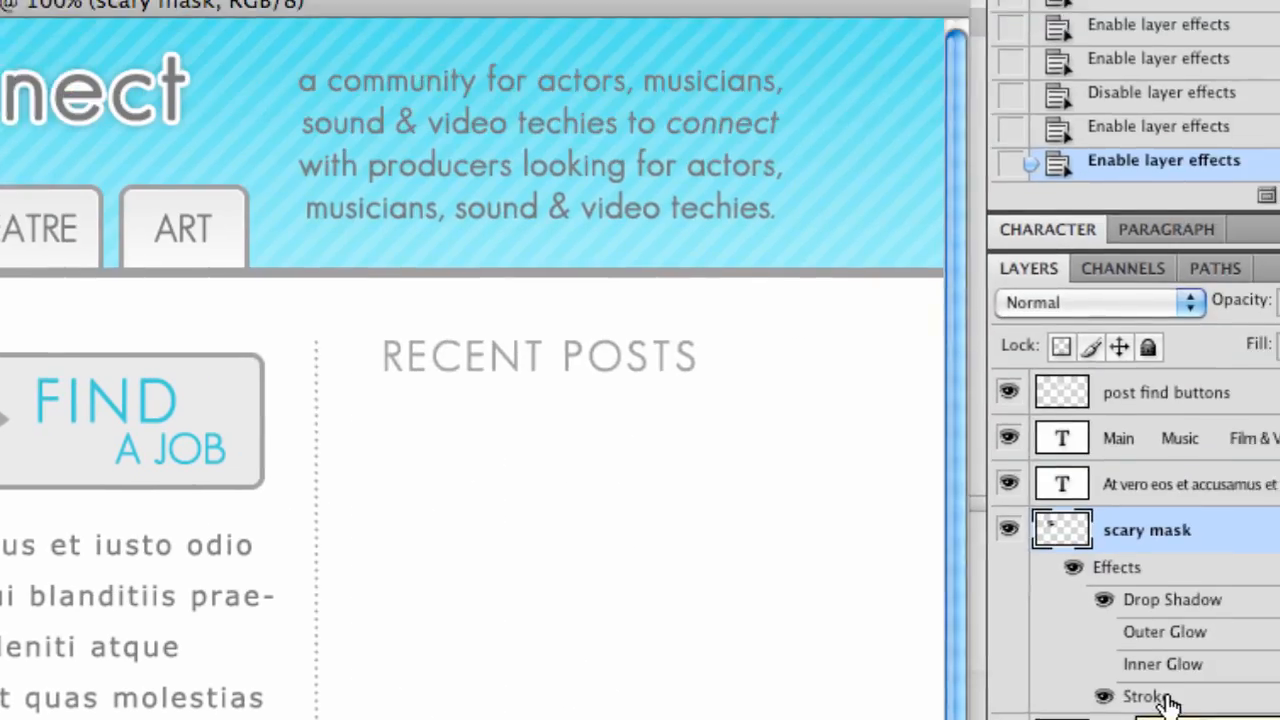
{"action": "double_click", "coordinate": [1006, 697]}
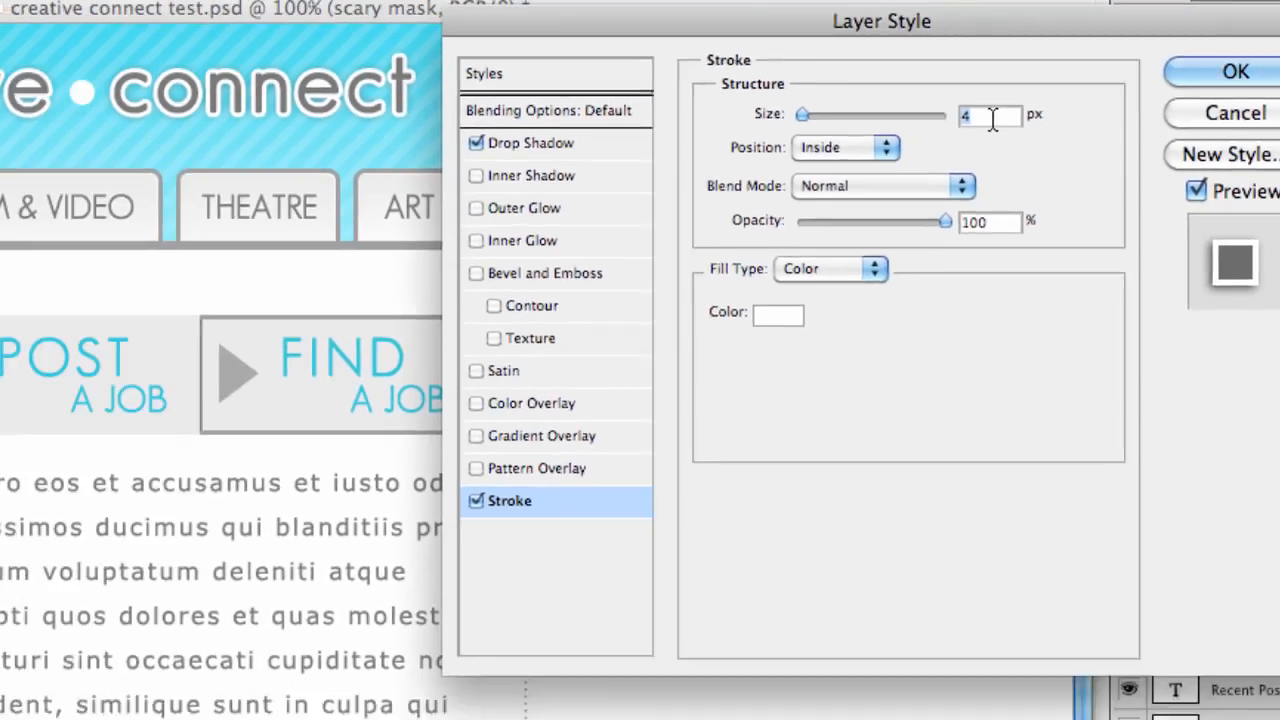
{"action": "type", "text": "2"}
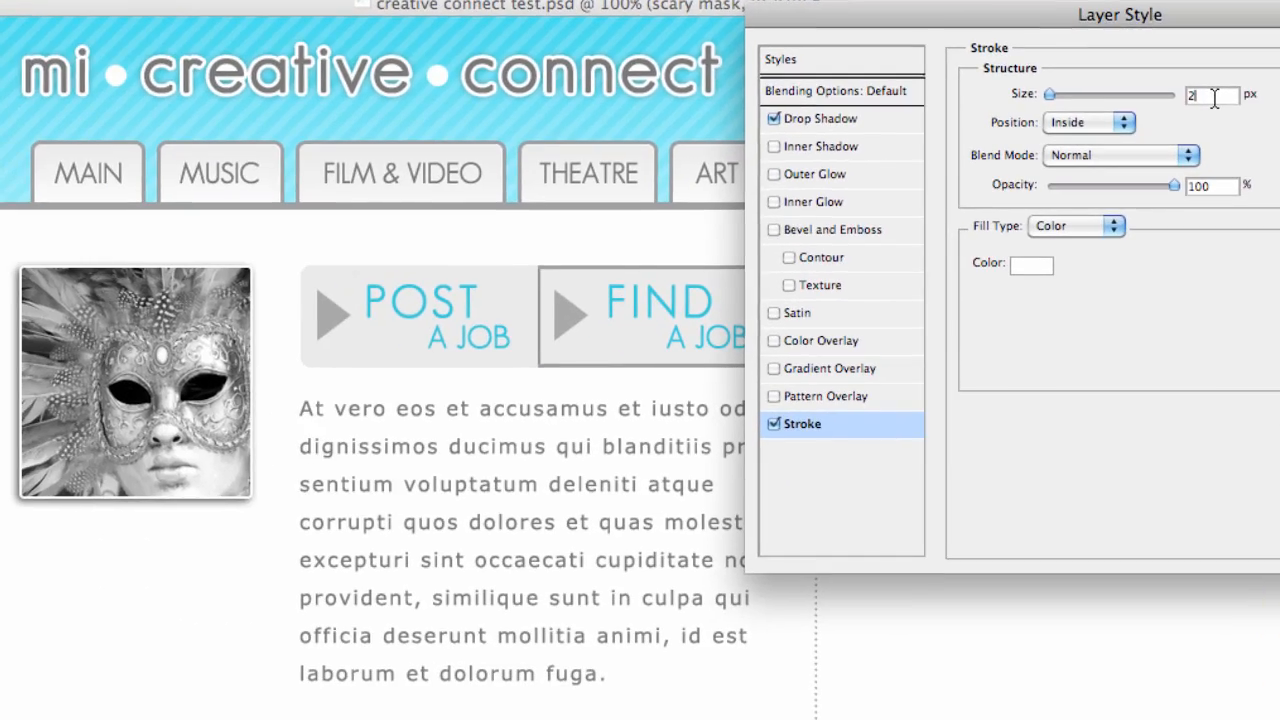
Step: Try grey, dark grey, black and the header's light blue as the scary mask layer's stroke colour
{"action": "left_click", "coordinate": [1034, 263]}
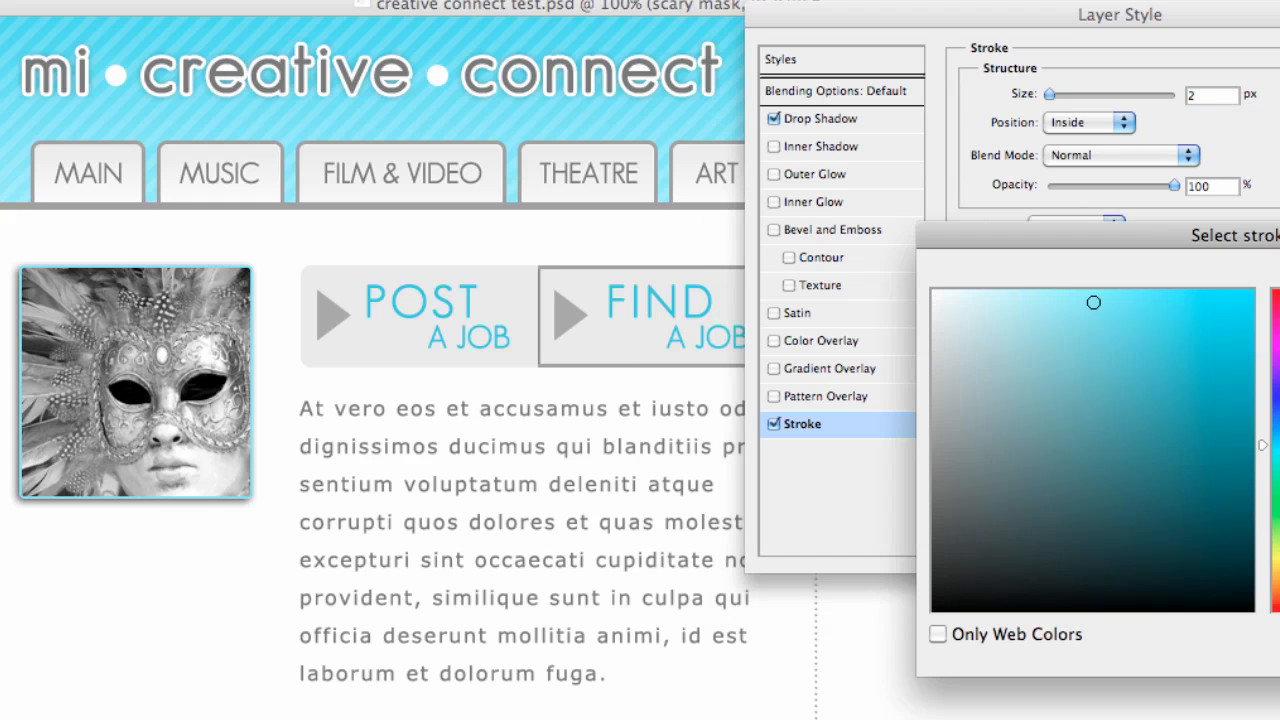
{"action": "left_click", "coordinate": [168, 143]}
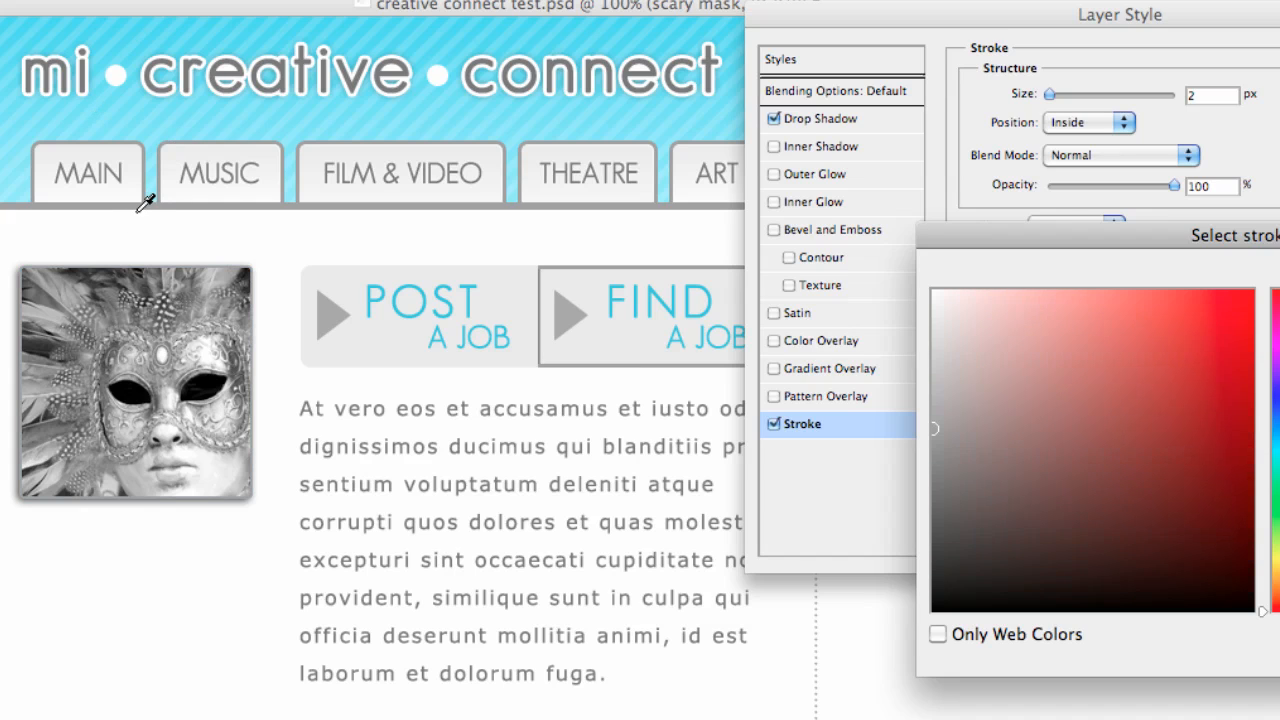
{"action": "left_click_drag", "start_coordinate": [759, 378], "coordinate": [754, 381]}
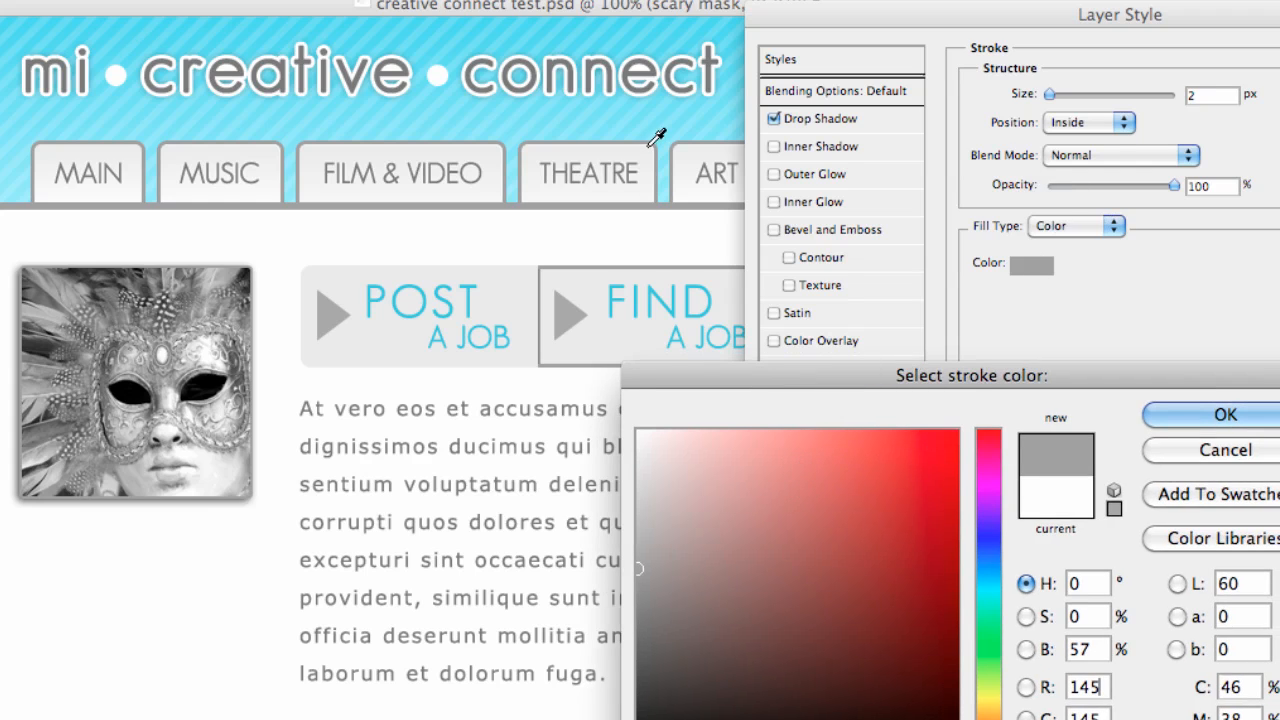
{"action": "left_click", "coordinate": [592, 63]}
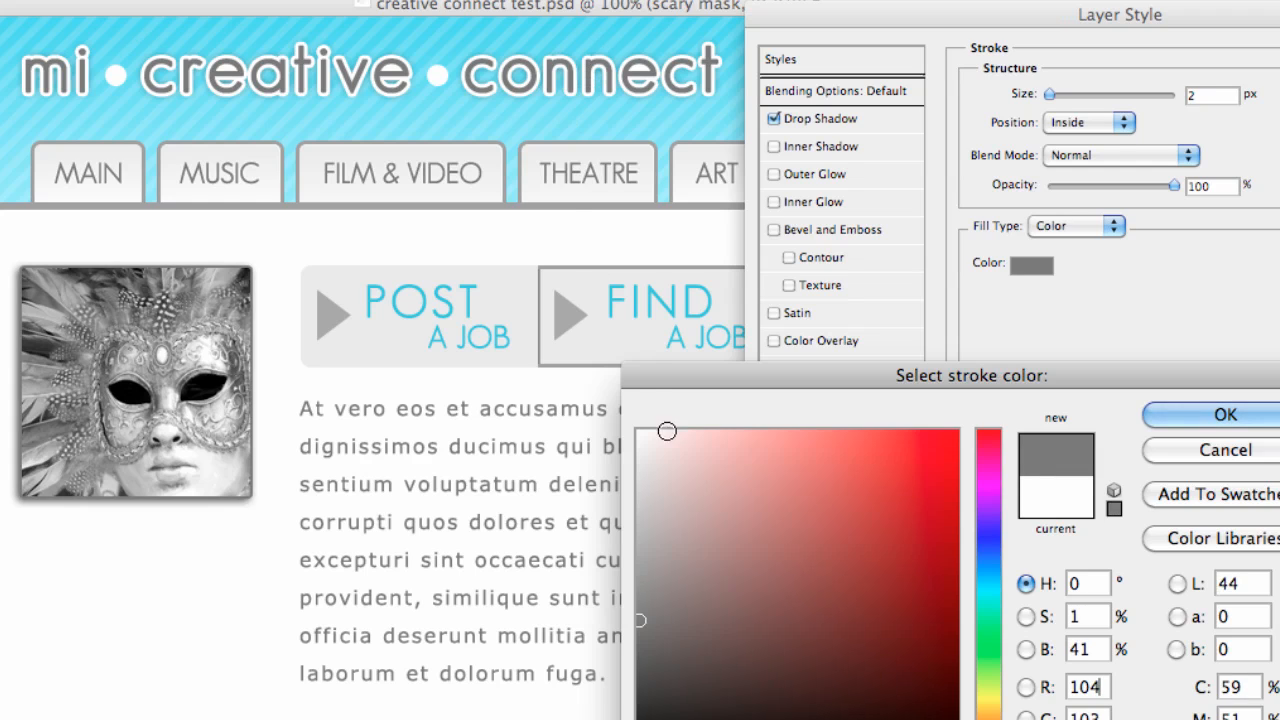
{"action": "left_click_drag", "start_coordinate": [666, 431], "coordinate": [636, 719]}
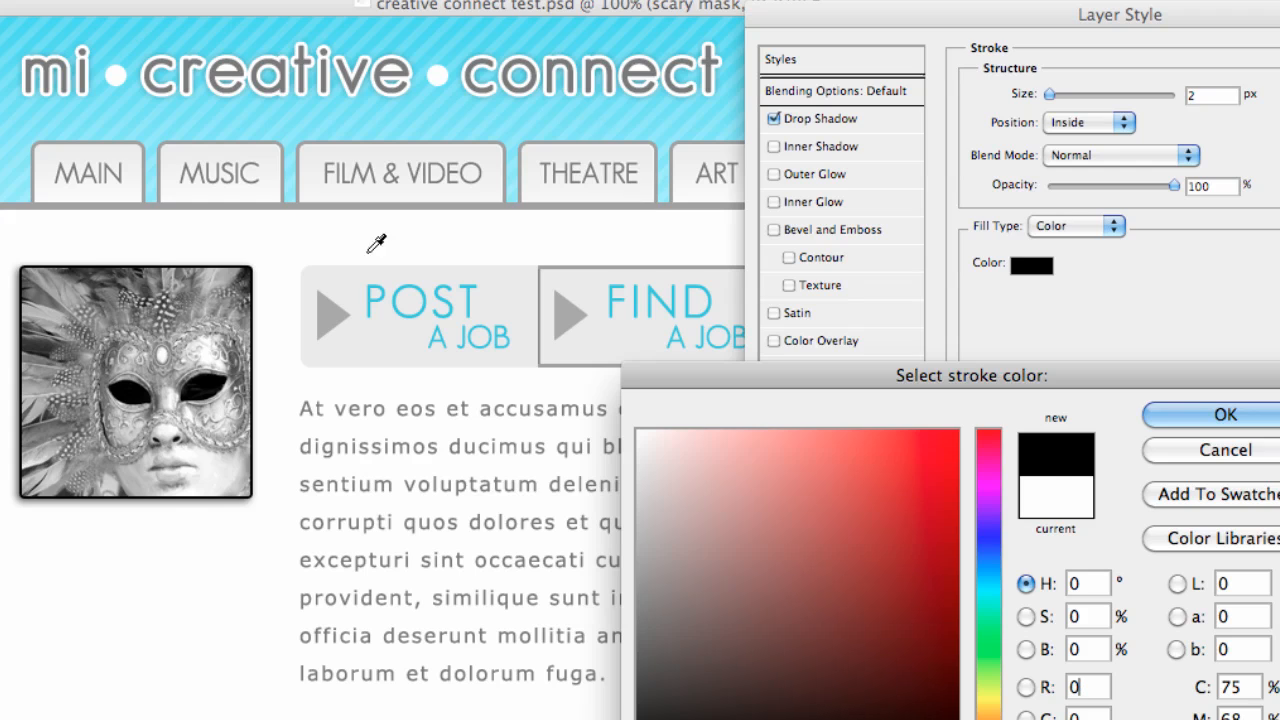
{"action": "left_click", "coordinate": [4, 120]}
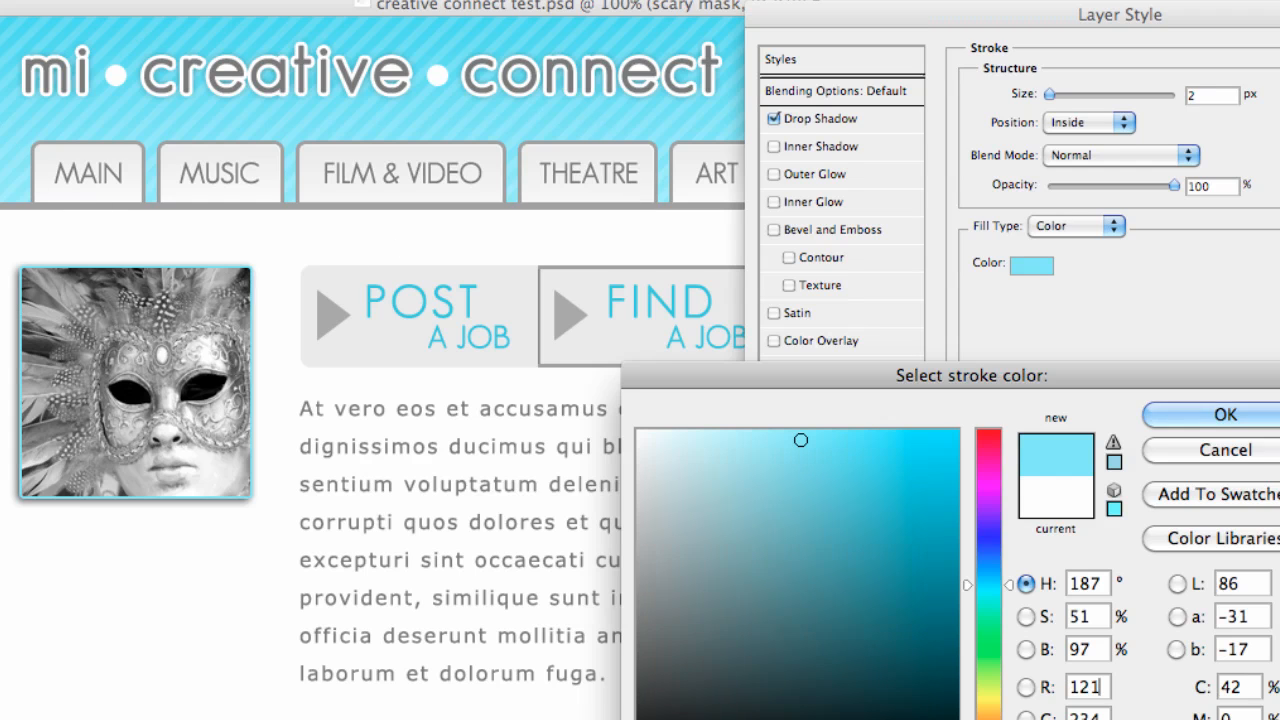
Step: Set the scary mask layer's stroke colour to white and apply the layer style
{"action": "left_click", "coordinate": [409, 181]}
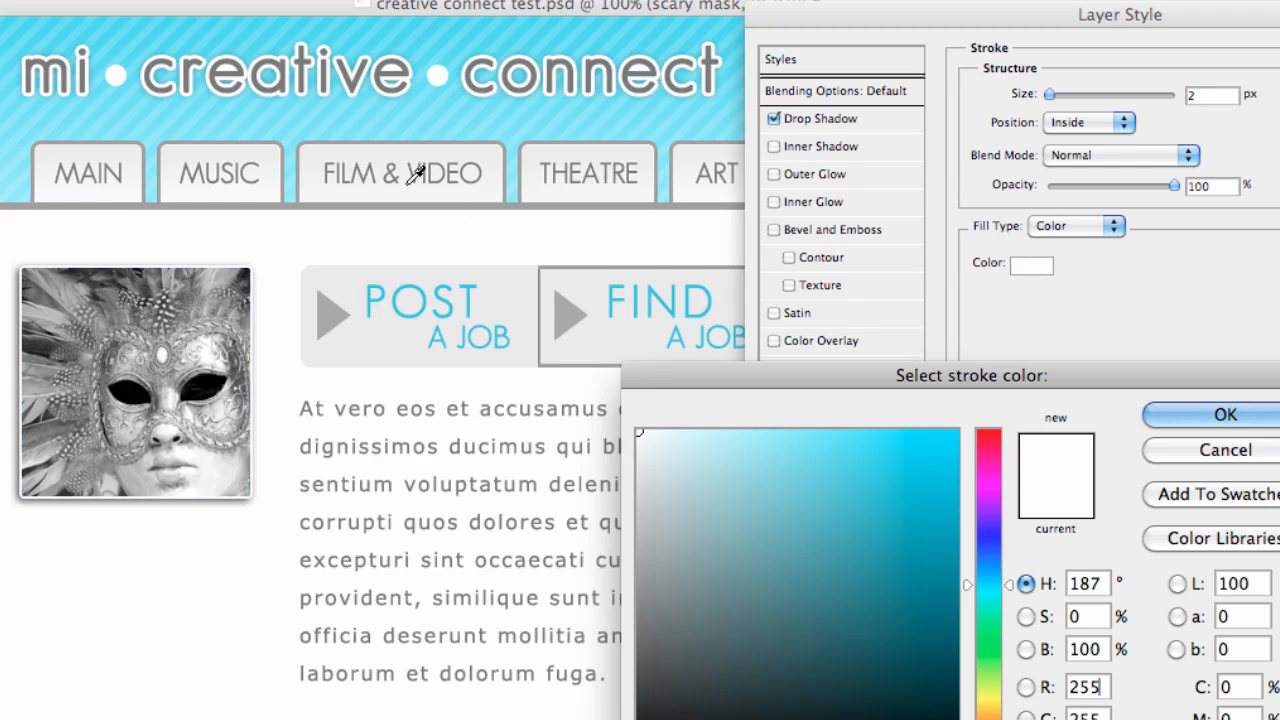
{"action": "key", "text": "Return"}
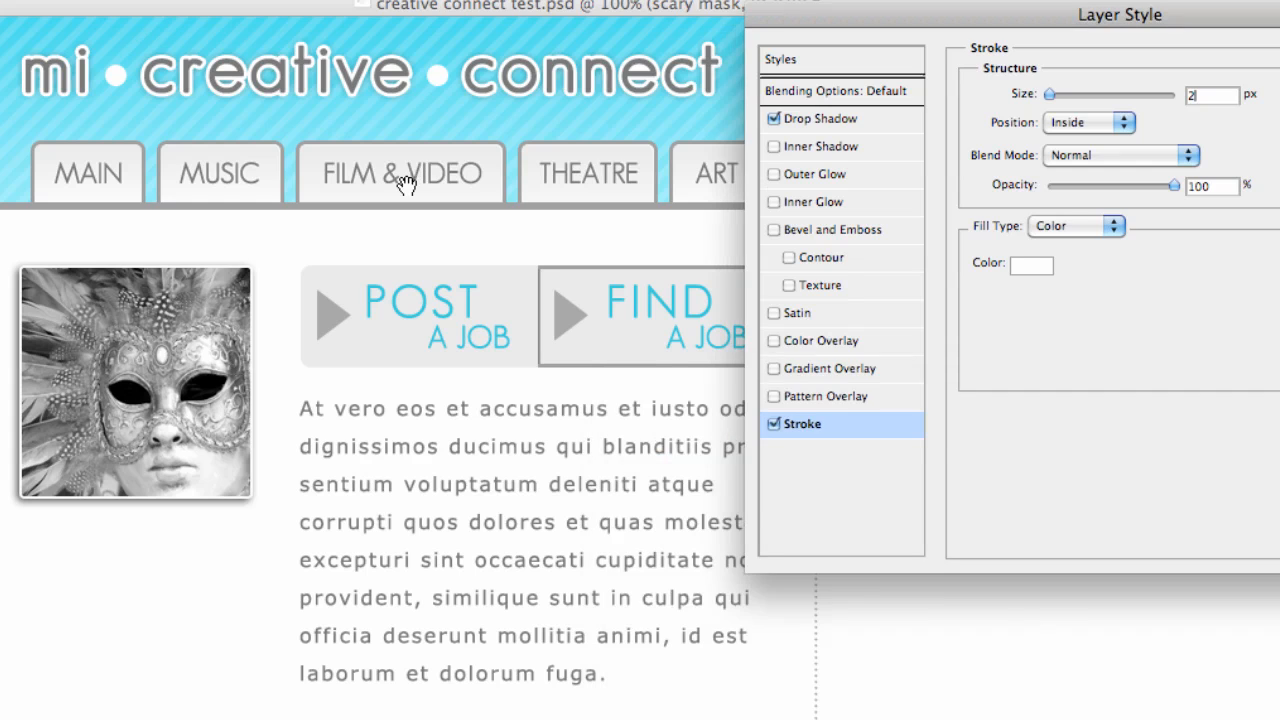
{"action": "key", "text": "Return"}
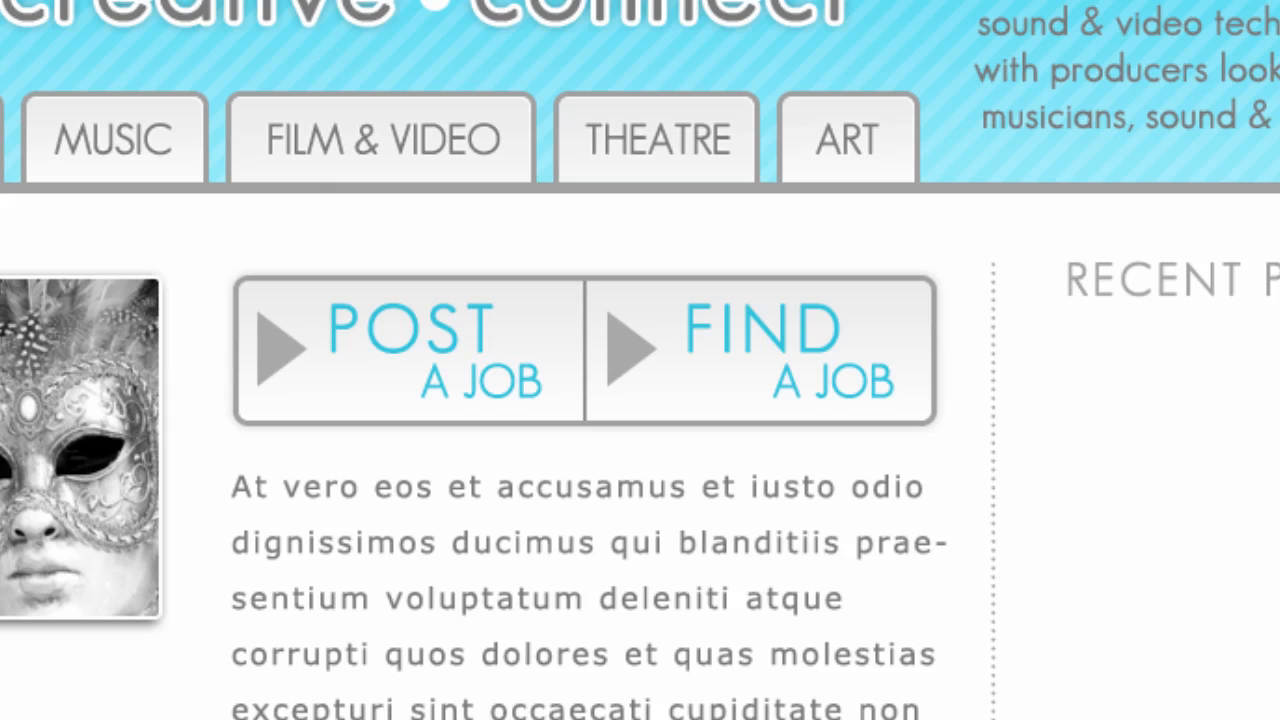
Step: Compare the post find buttons layer with and without its layer effects, including its Stroke
{"action": "key", "text": "ctrl+z"}
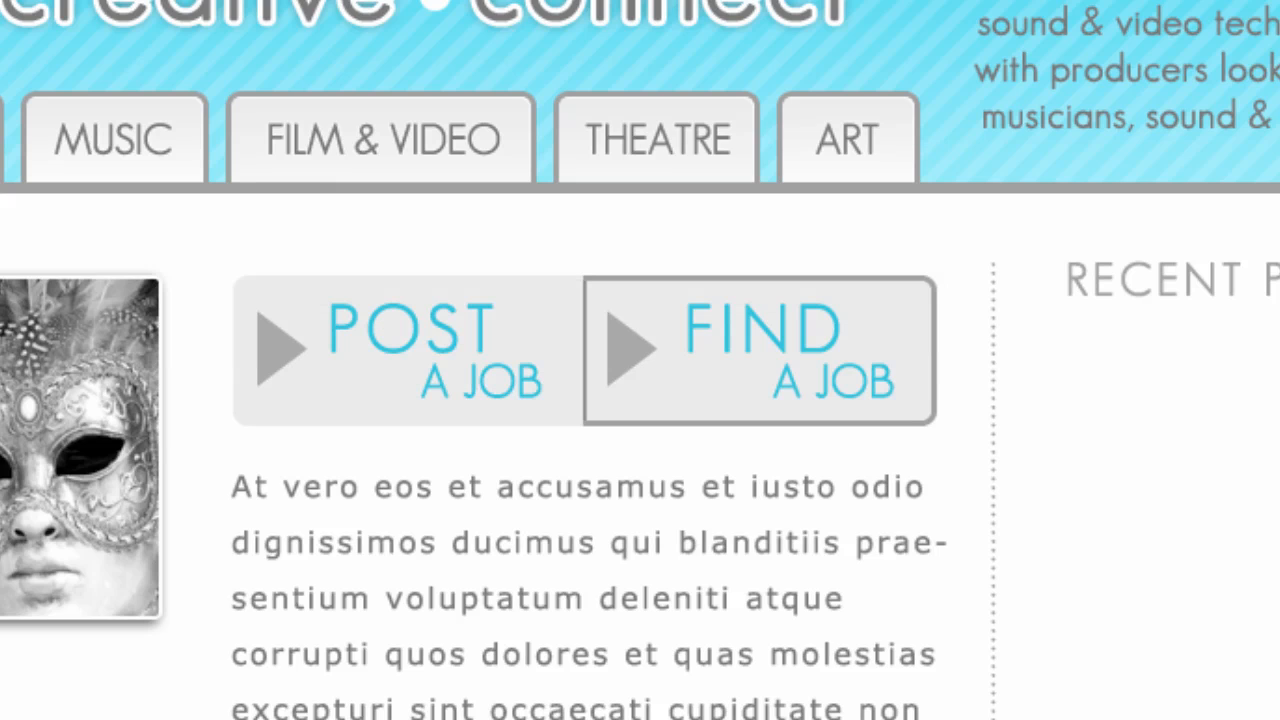
{"action": "key", "text": "ctrl+z"}
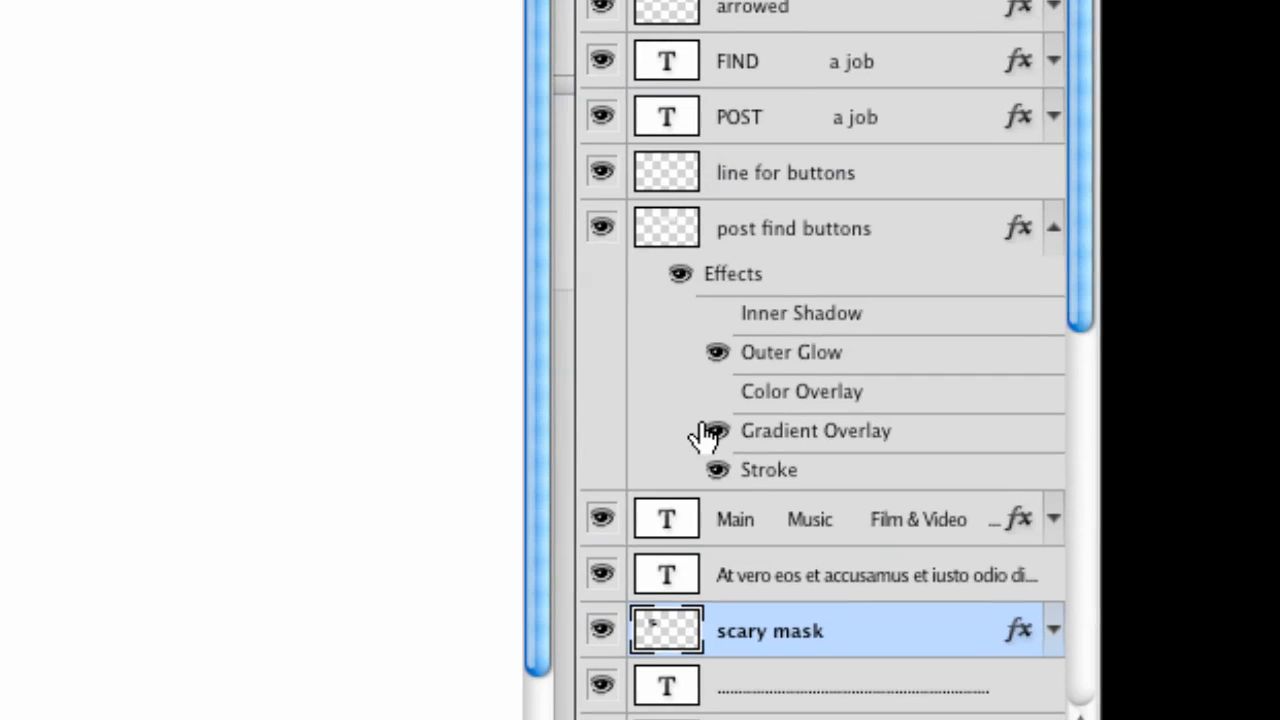
{"action": "left_click", "coordinate": [718, 471]}
{"action": "left_click", "coordinate": [718, 471]}
{"action": "left_click", "coordinate": [718, 471]}
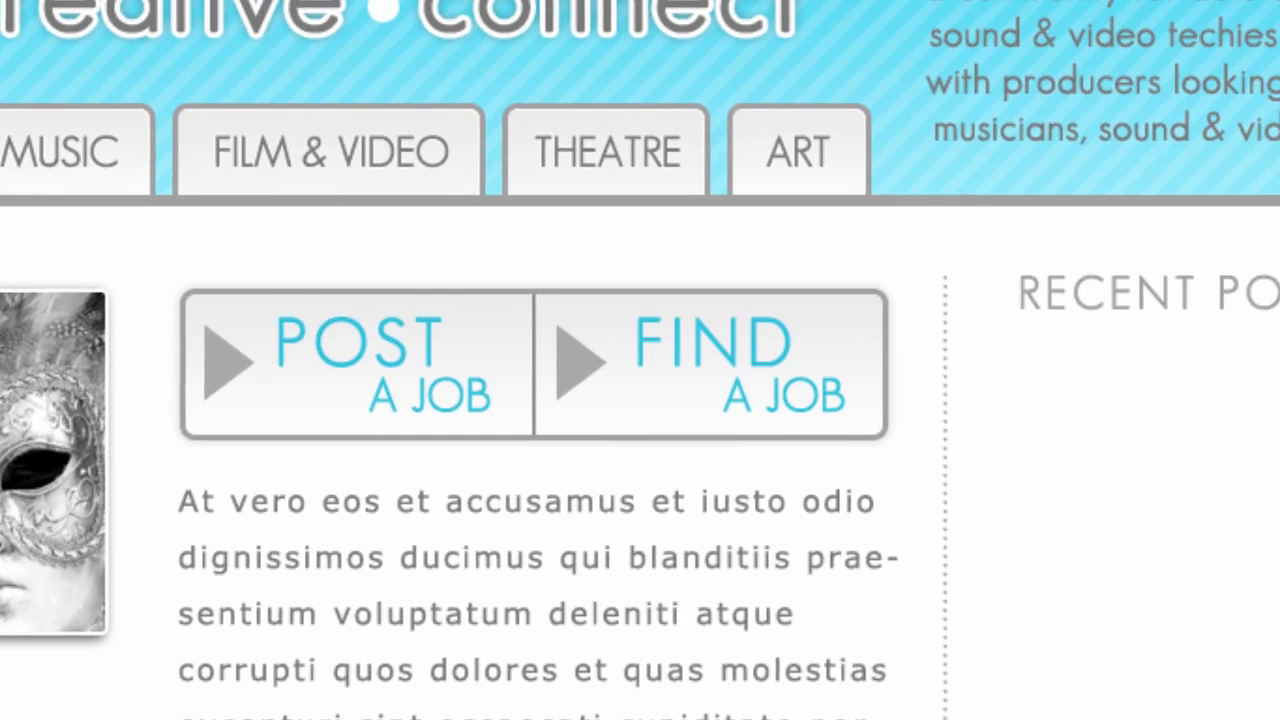
Step: Adjust the Outer Glow opacity of the post find buttons layer and apply the layer style
{"action": "double_click", "coordinate": [1211, 331]}
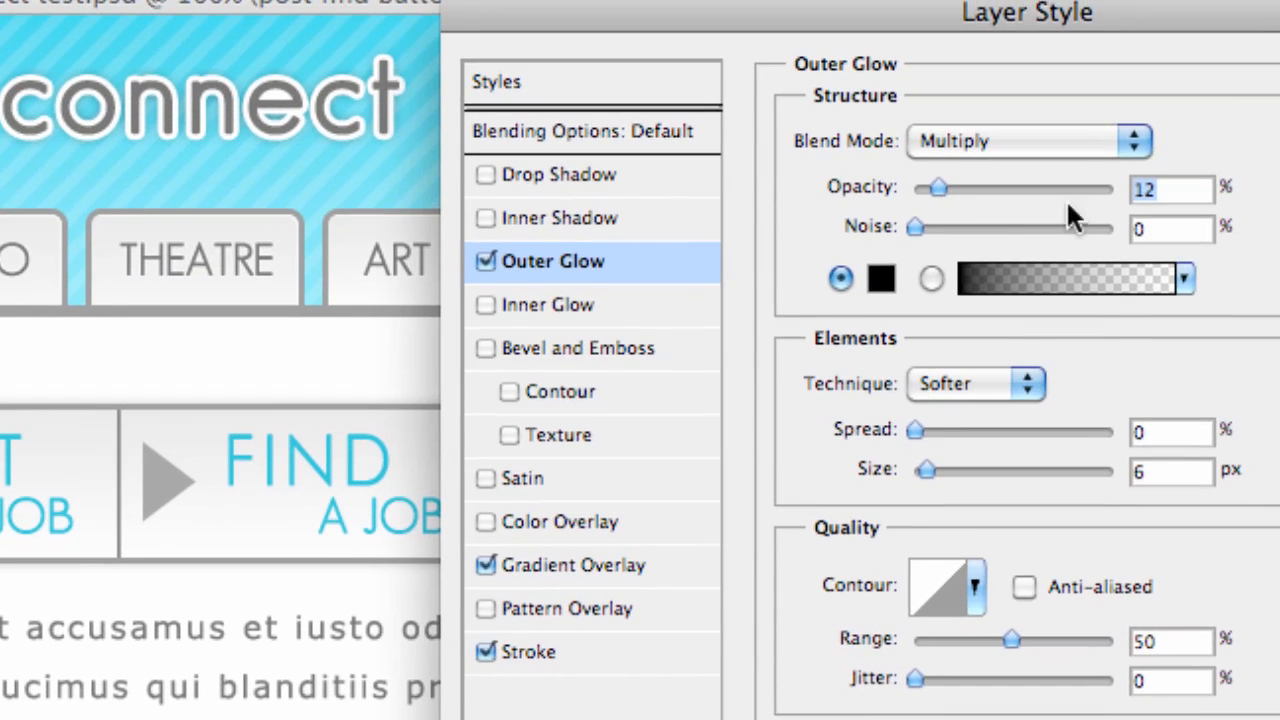
{"action": "left_click_drag", "start_coordinate": [995, 195], "coordinate": [947, 207]}
{"action": "key", "text": "Return"}
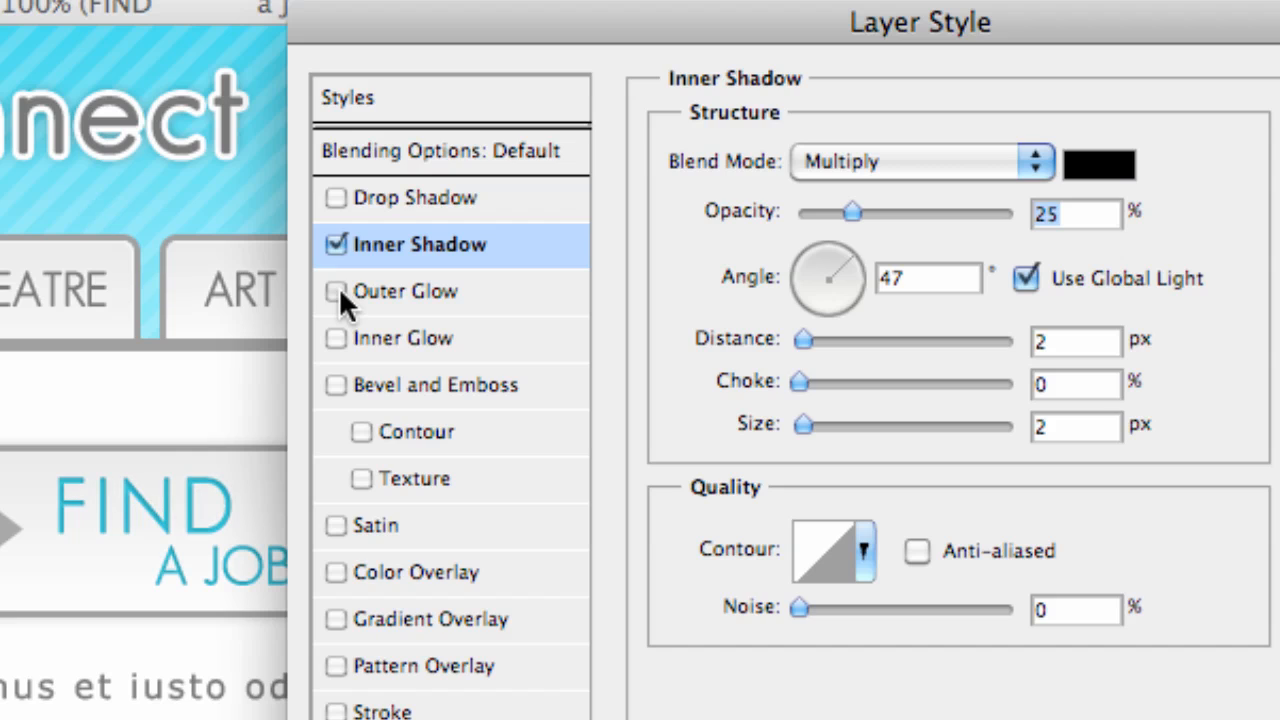
Step: Enable Outer Glow alongside the Inner Shadow on the FIND a job text layer, comparing the text with and without it
{"action": "left_click", "coordinate": [337, 290]}
{"action": "left_click", "coordinate": [511, 297]}
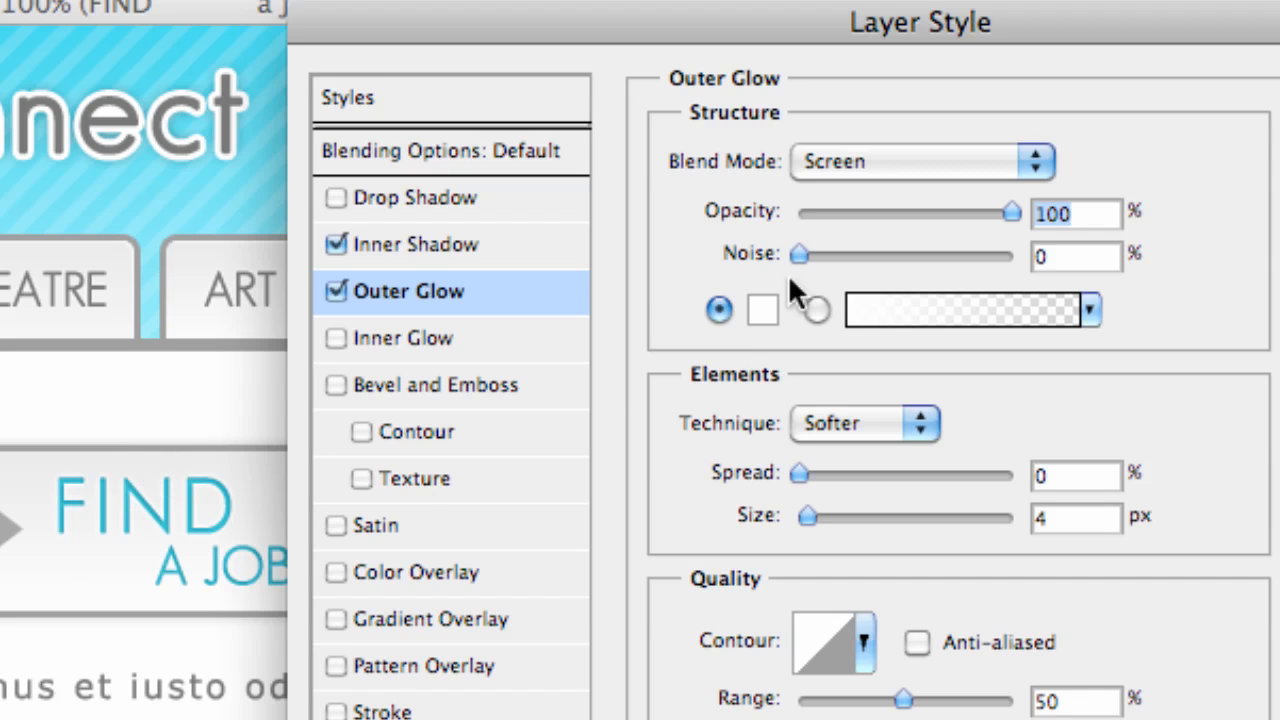
{"action": "left_click", "coordinate": [394, 248]}
{"action": "left_click", "coordinate": [425, 290]}
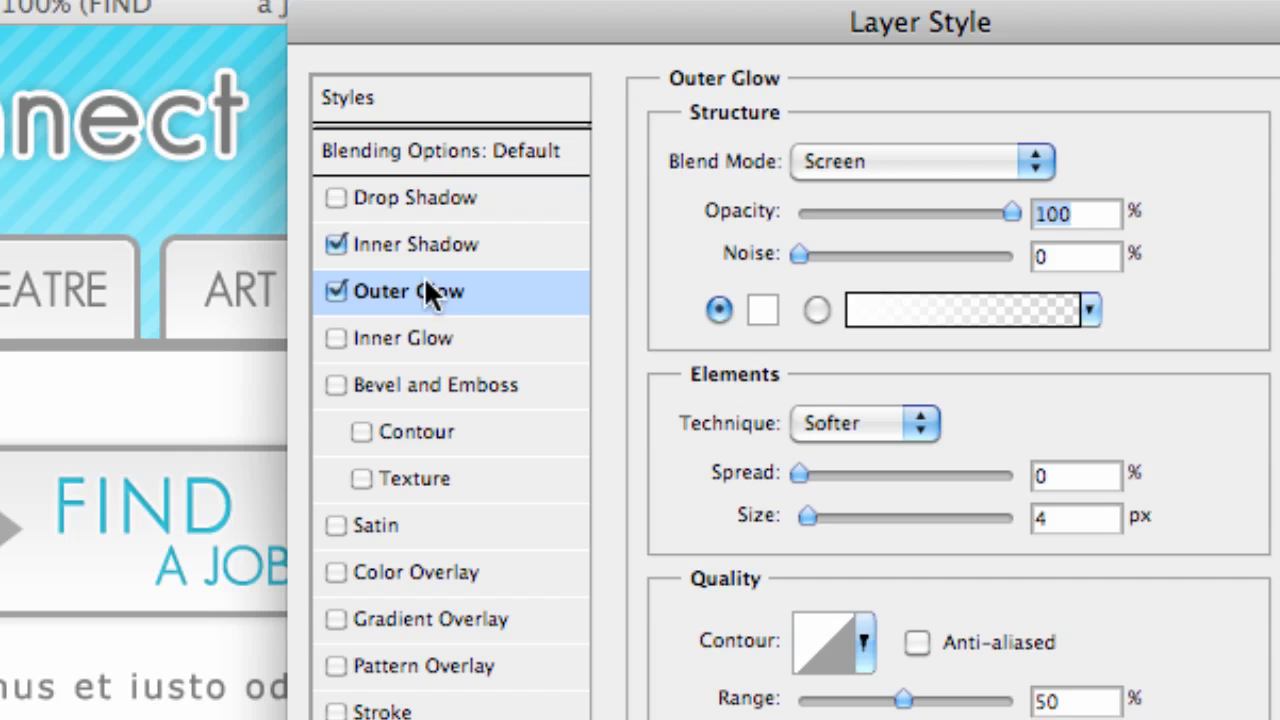
{"action": "left_click", "coordinate": [339, 293]}
{"action": "left_click", "coordinate": [340, 292]}
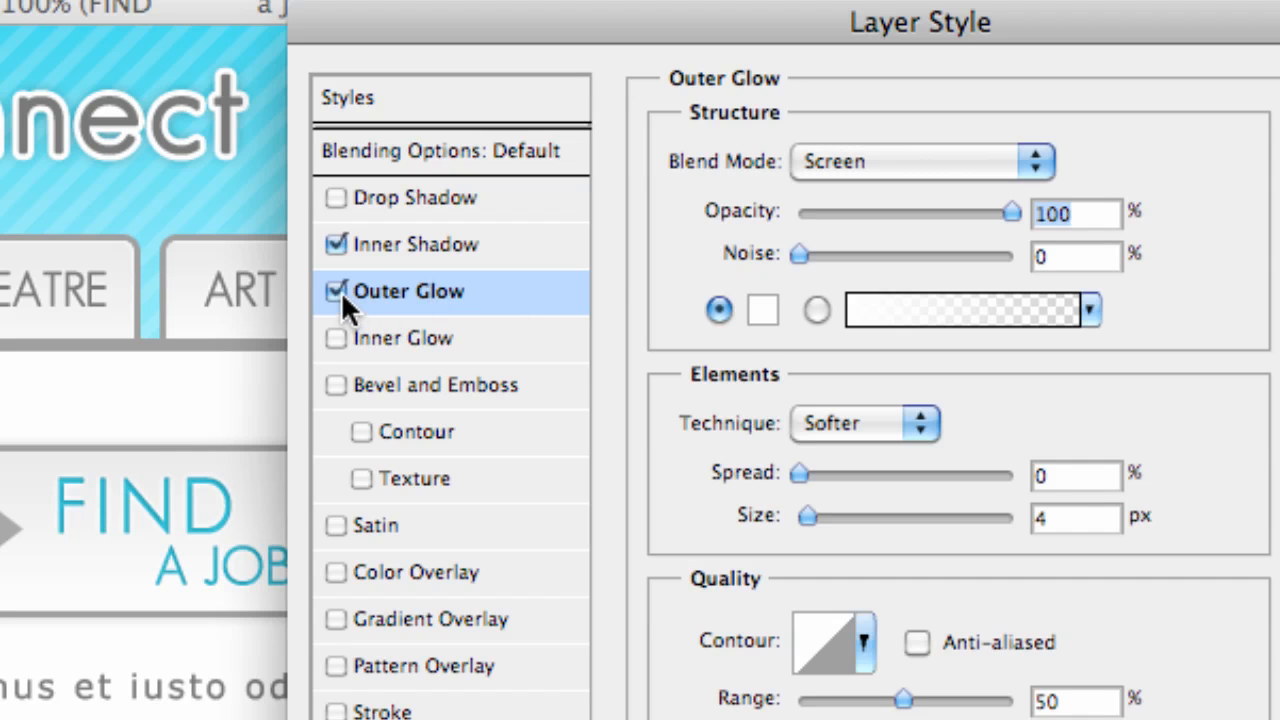
Step: Review the Inner Shadow settings of the FIND a job text beside the artwork and apply the layer style
{"action": "left_click", "coordinate": [388, 246]}
{"action": "left_click_drag", "start_coordinate": [661, 38], "coordinate": [1005, 157]}
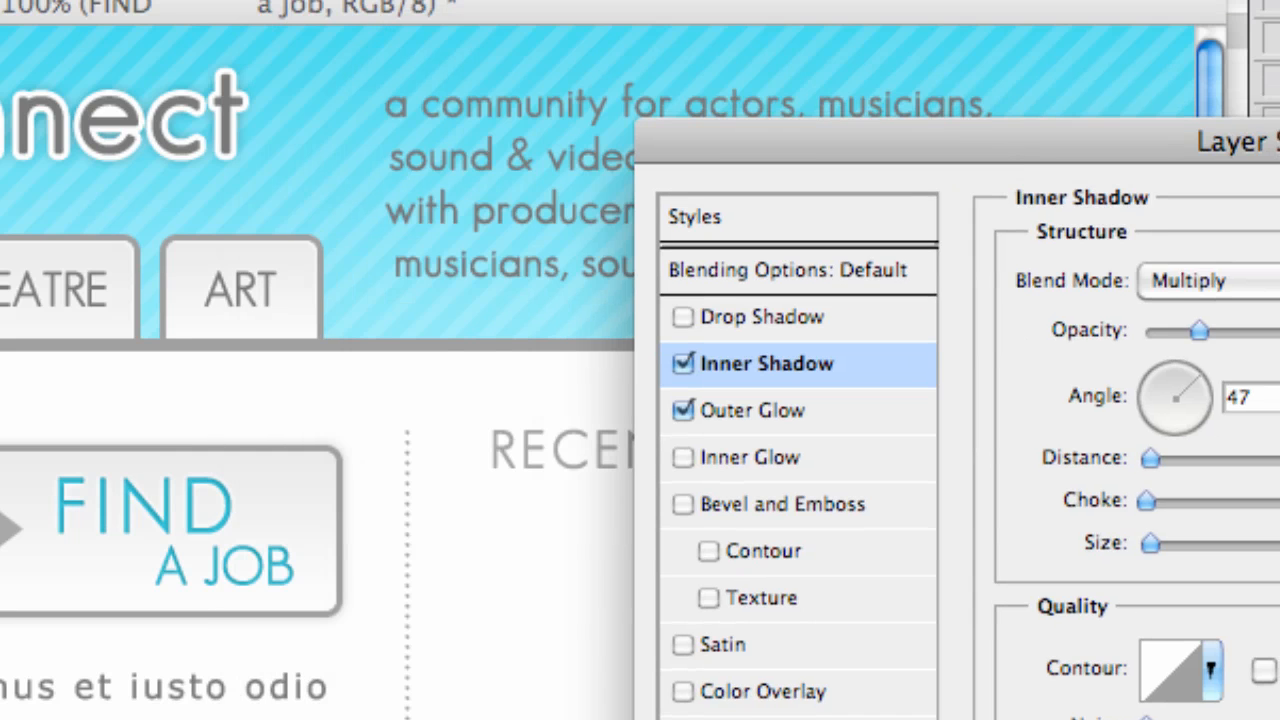
{"action": "key", "text": "Return"}
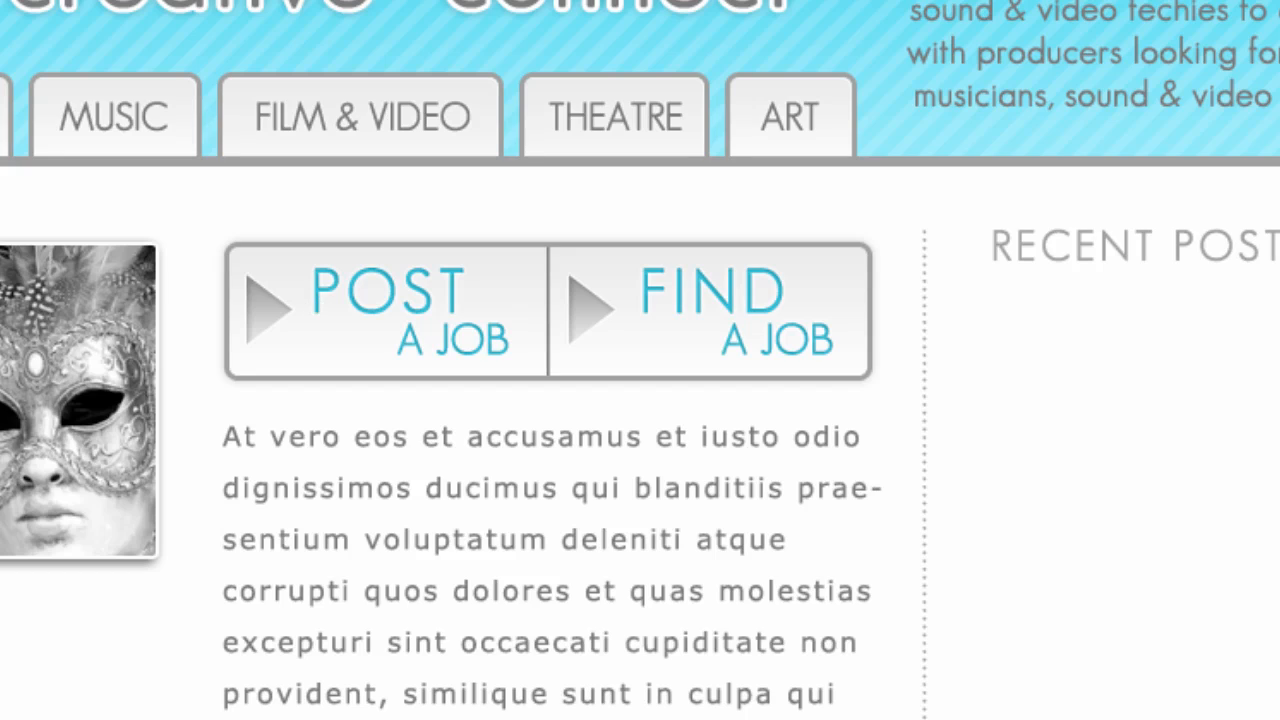
Step: Compare the whole website mockup with and without the applied layer styles
{"action": "key", "text": "ctrl+z"}
{"action": "key", "text": "ctrl+z"}
{"action": "key", "text": "ctrl+z"}
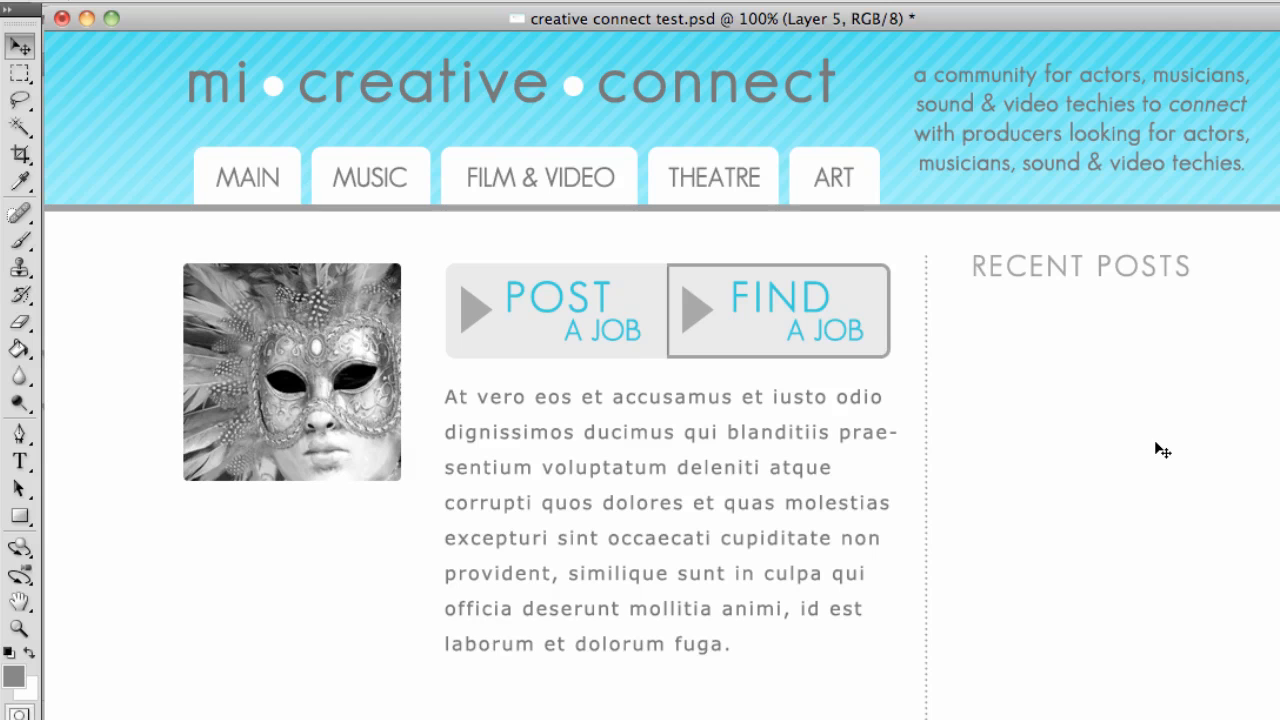
Step: Show the rulers, try out a horizontal guide just above the navigation tabs, and remove that guide again
{"action": "key", "text": "super+r"}
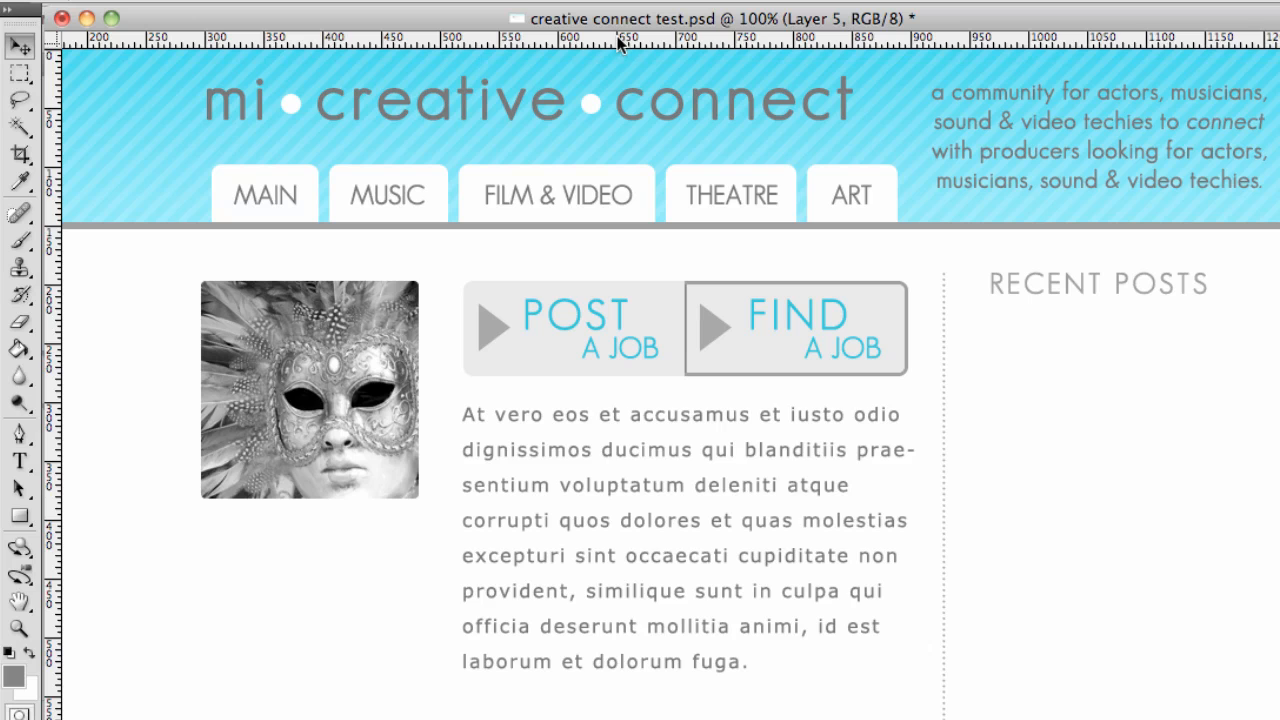
{"action": "left_click_drag", "start_coordinate": [618, 43], "coordinate": [615, 152]}
{"action": "left_click_drag", "start_coordinate": [994, 150], "coordinate": [994, 37]}
Step: Place a vertical guide at the left edge of the MAIN tab and shift the mi creative connect logo left to align with it
{"action": "left_click_drag", "start_coordinate": [49, 349], "coordinate": [211, 225]}
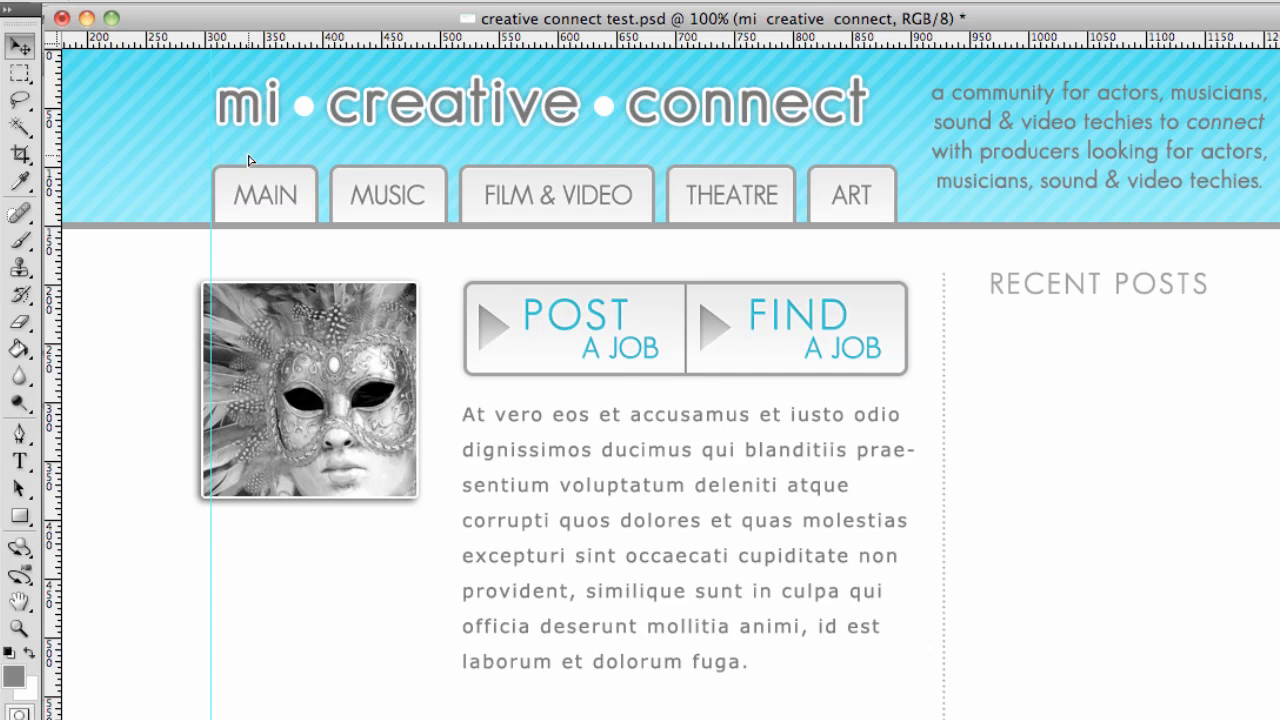
{"action": "left_click_drag", "start_coordinate": [249, 156], "coordinate": [244, 160]}
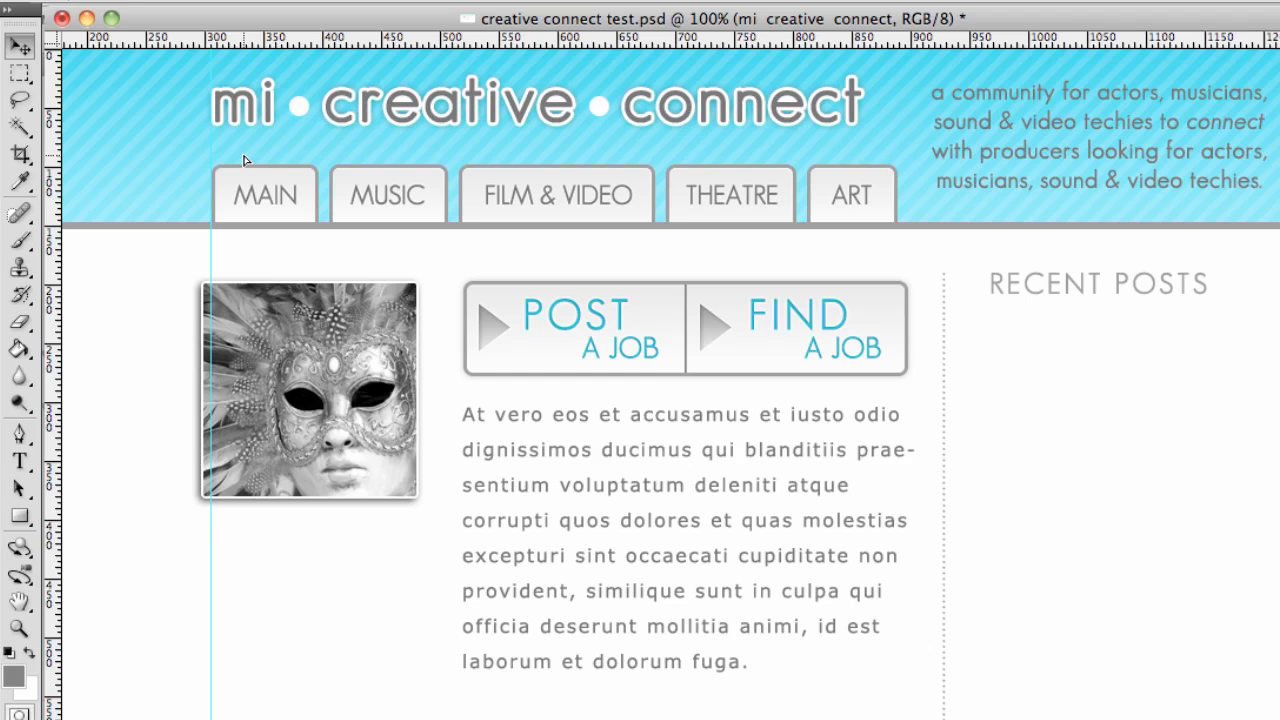